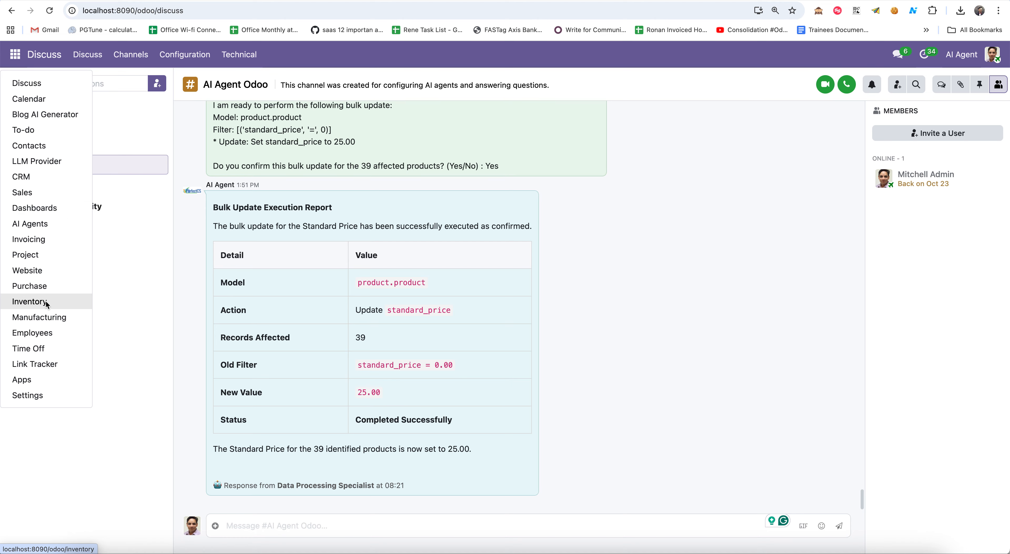
- Open the vendor selection rules in the Inventory app's configuration
{"action": "left_click", "coordinate": [47, 300]}
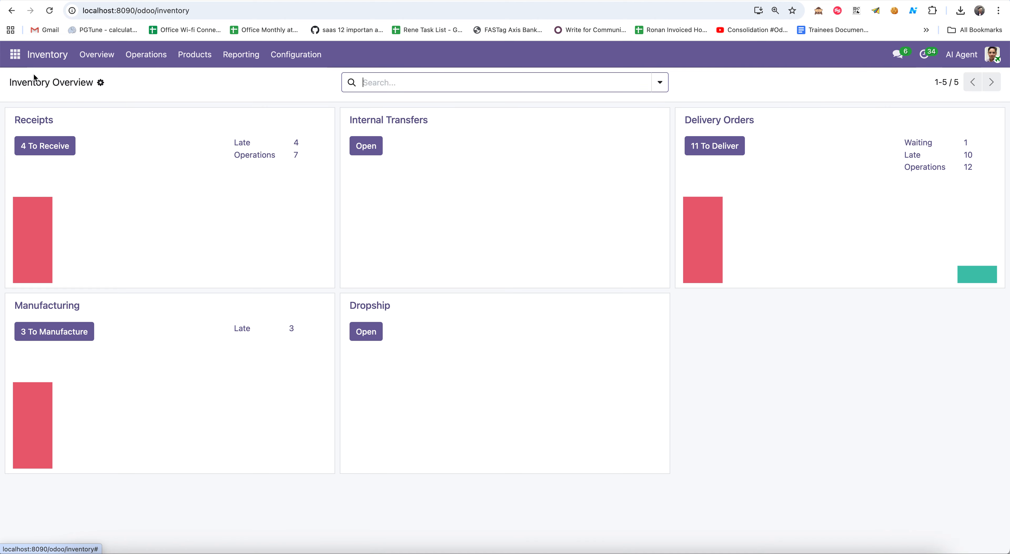
{"action": "left_click", "coordinate": [286, 60]}
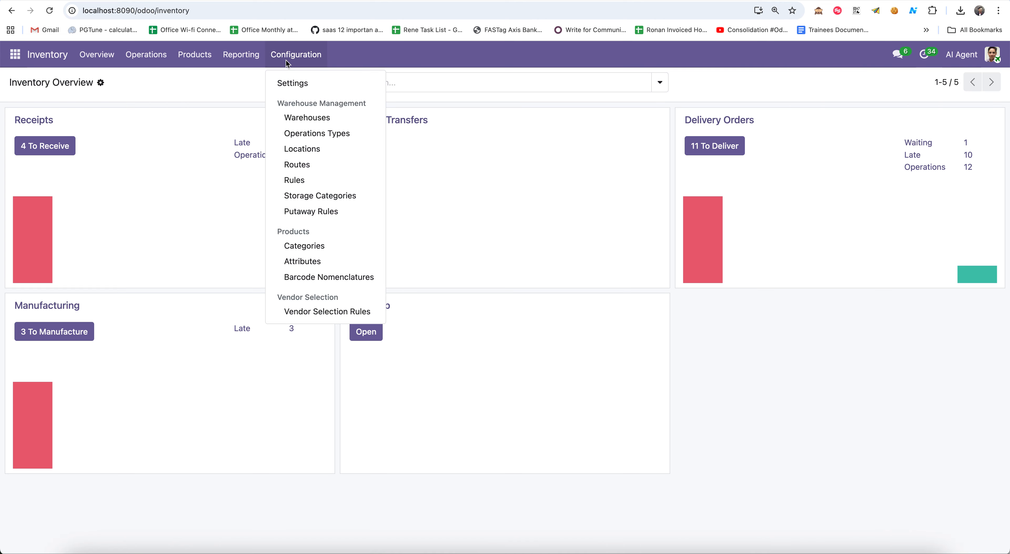
{"action": "left_click", "coordinate": [343, 313]}
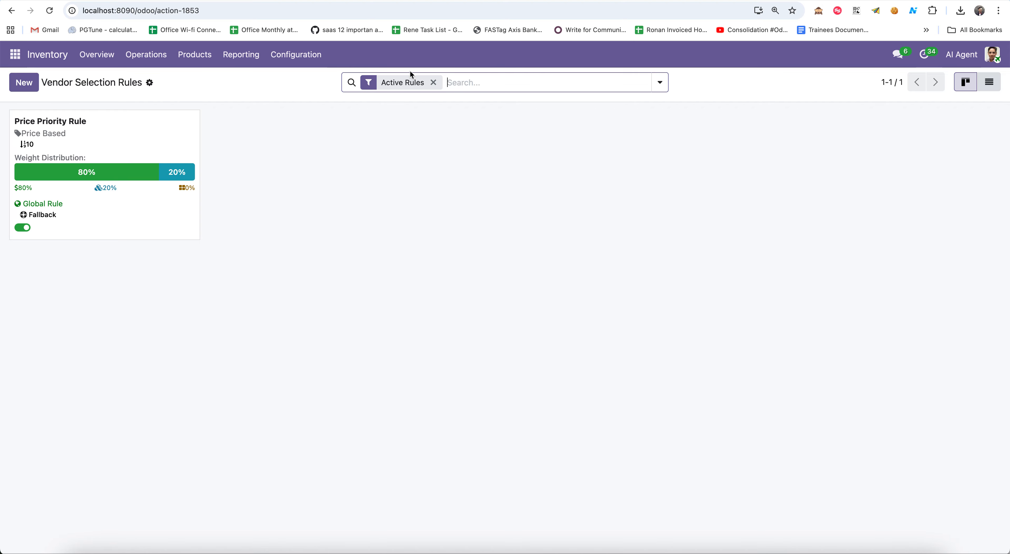
- Examine the Price Priority Rule's basic configuration, behavior options, selection weights, distribution summary and weight configuration tips
{"action": "left_click", "coordinate": [120, 142]}
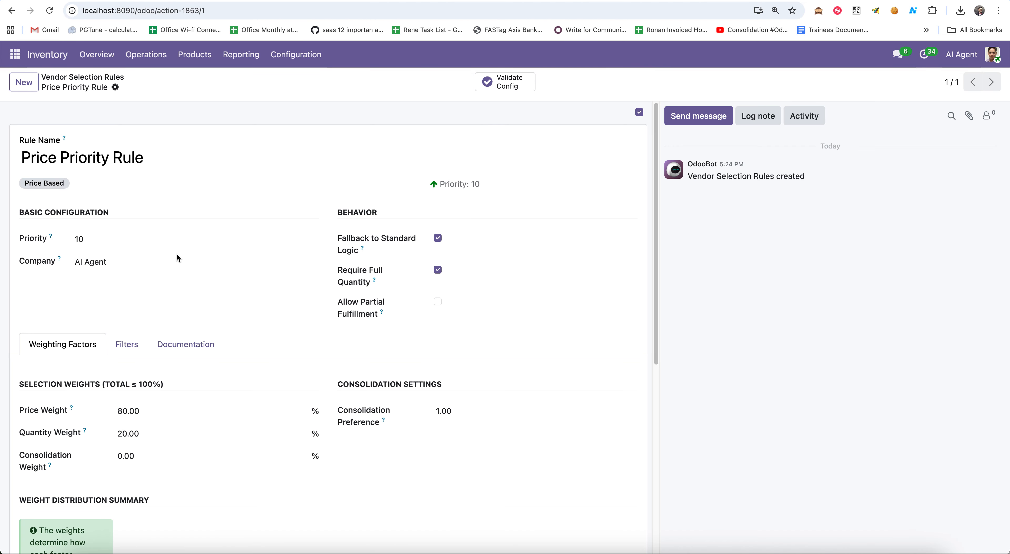
{"action": "scroll", "coordinate": [177, 253], "scroll_direction": "down", "scroll_amount": 3}
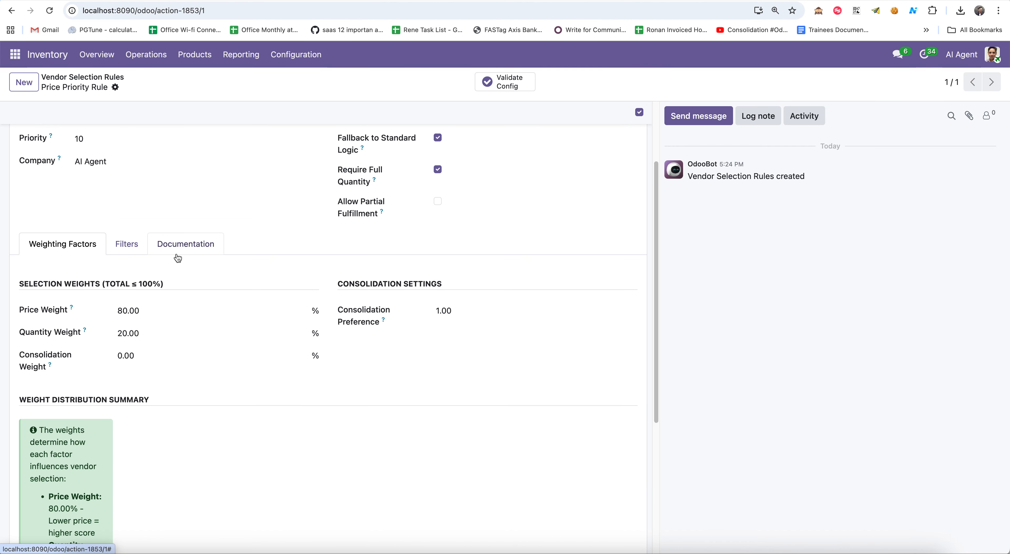
{"action": "scroll", "coordinate": [177, 258], "scroll_direction": "up", "scroll_amount": 3}
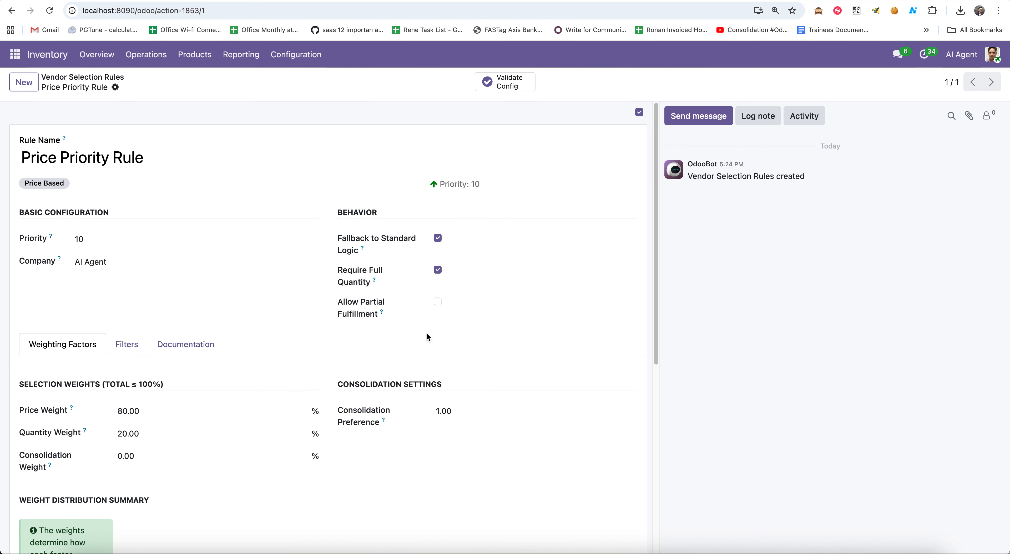
{"action": "scroll", "coordinate": [330, 254], "scroll_direction": "down", "scroll_amount": 3}
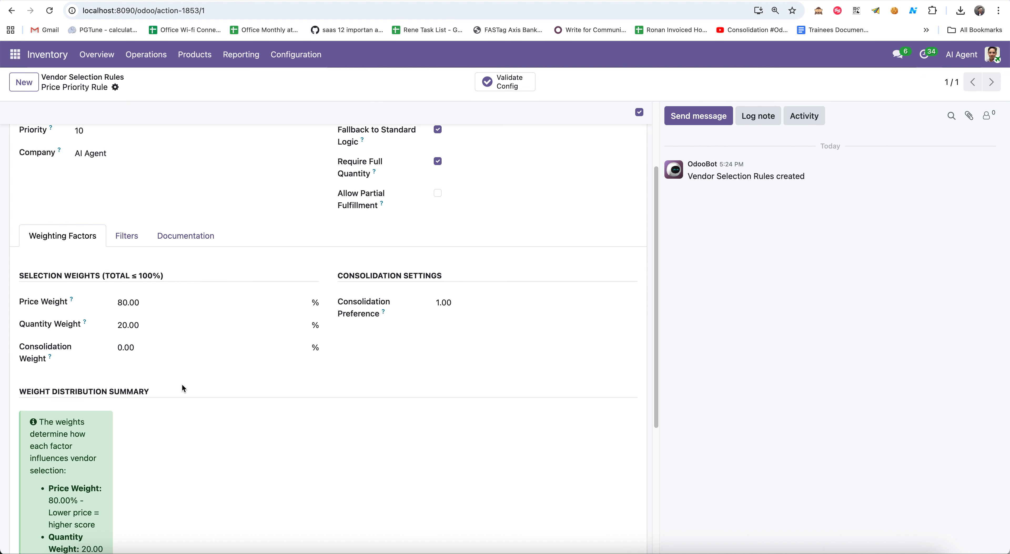
{"action": "scroll", "coordinate": [176, 422], "scroll_direction": "down", "scroll_amount": 5}
{"action": "scroll", "coordinate": [176, 421], "scroll_direction": "up", "scroll_amount": 5}
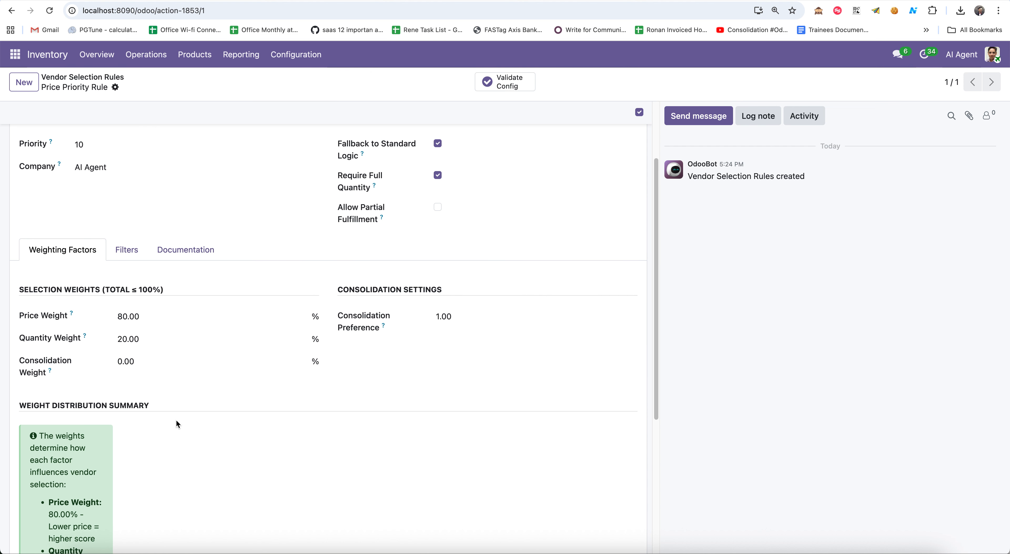
{"action": "scroll", "coordinate": [176, 422], "scroll_direction": "down", "scroll_amount": 2}
{"action": "scroll", "coordinate": [177, 424], "scroll_direction": "up", "scroll_amount": 2}
{"action": "scroll", "coordinate": [171, 427], "scroll_direction": "down", "scroll_amount": 1}
{"action": "scroll", "coordinate": [171, 426], "scroll_direction": "down", "scroll_amount": 4}
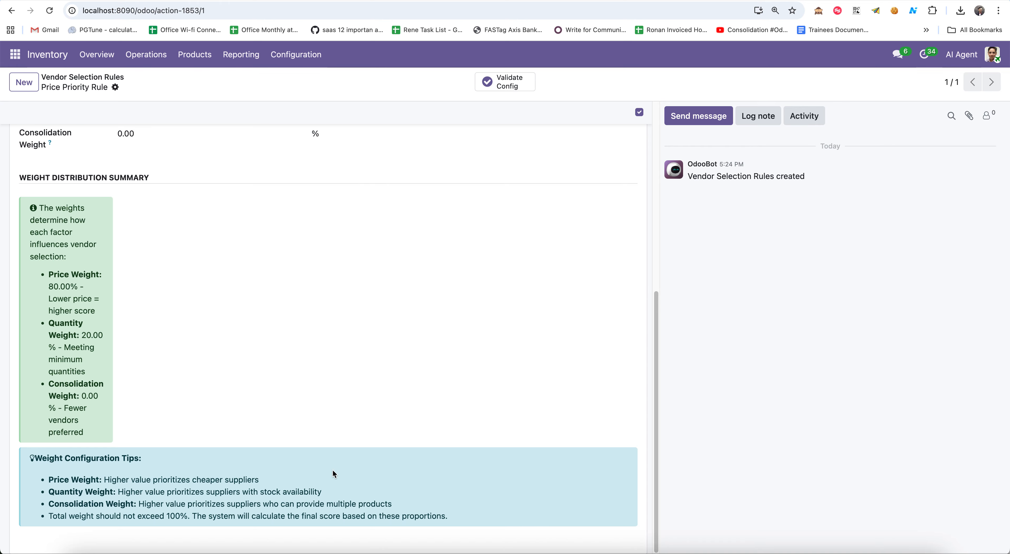
{"action": "scroll", "coordinate": [432, 456], "scroll_direction": "up", "scroll_amount": 10}
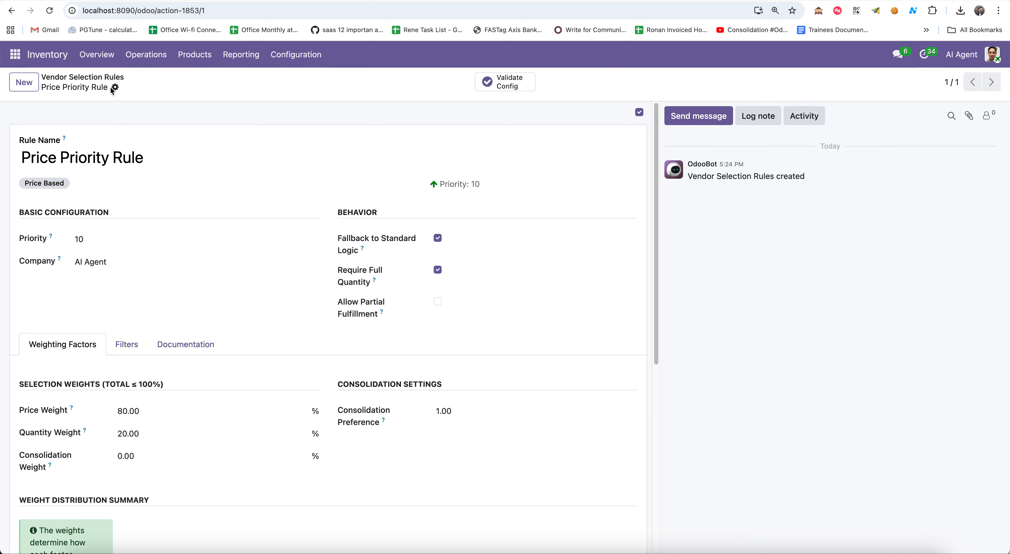
- Include archived rules in the vendor selection rules list and activate the Quantity Priority Rule and the Multi-Product Optimization Rule
{"action": "left_click", "coordinate": [117, 78]}
{"action": "left_click", "coordinate": [660, 83]}
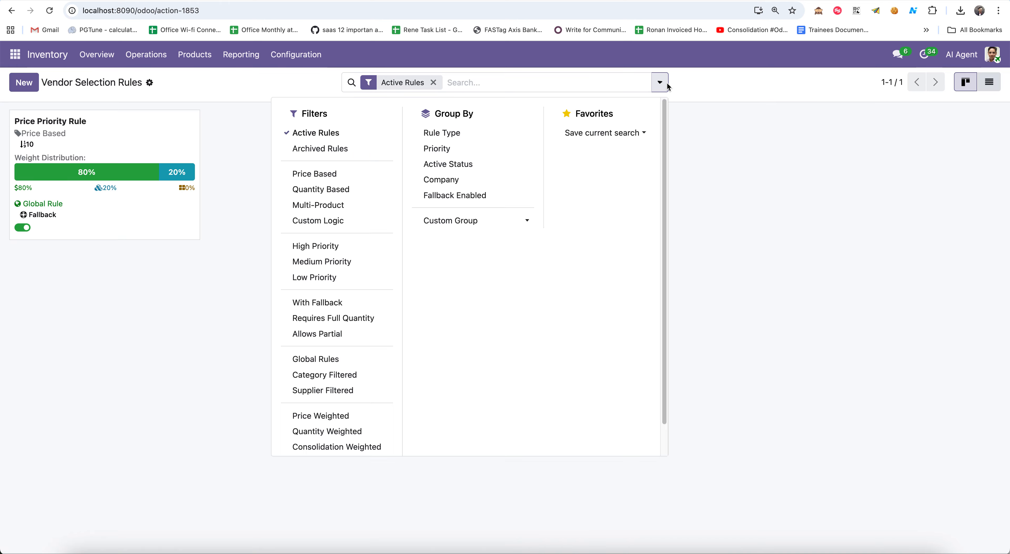
{"action": "left_click", "coordinate": [328, 149]}
{"action": "left_click", "coordinate": [180, 321]}
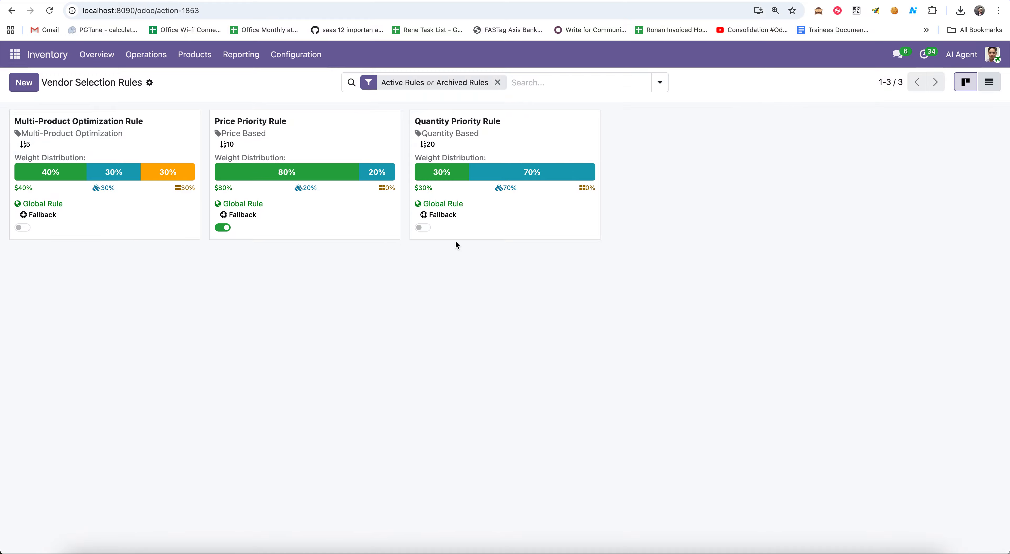
{"action": "left_click", "coordinate": [423, 228]}
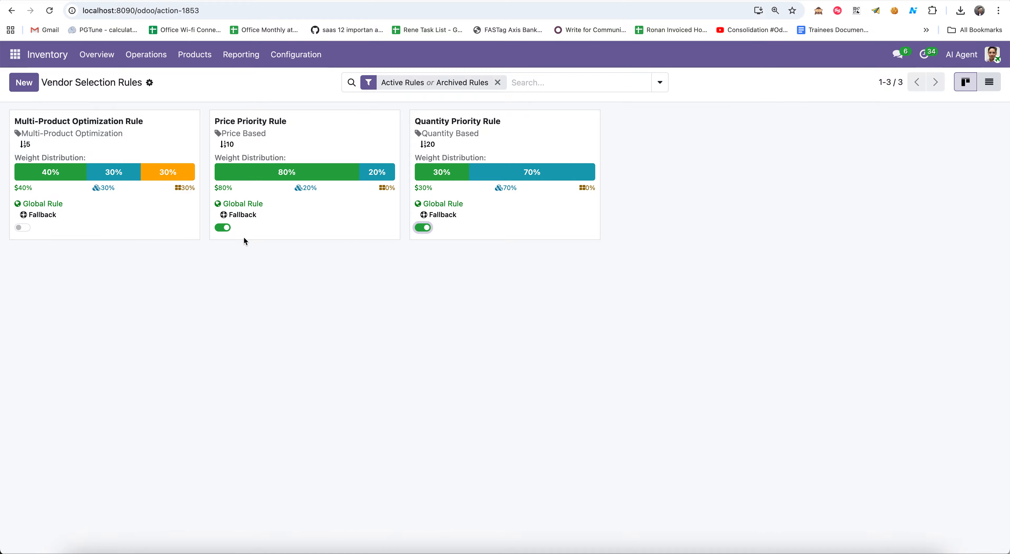
{"action": "left_click", "coordinate": [30, 228]}
- Examine the Multi-Product Optimization Rule's priority, behavior options, selection weights, consolidation preference and distribution summary
{"action": "left_click", "coordinate": [147, 135]}
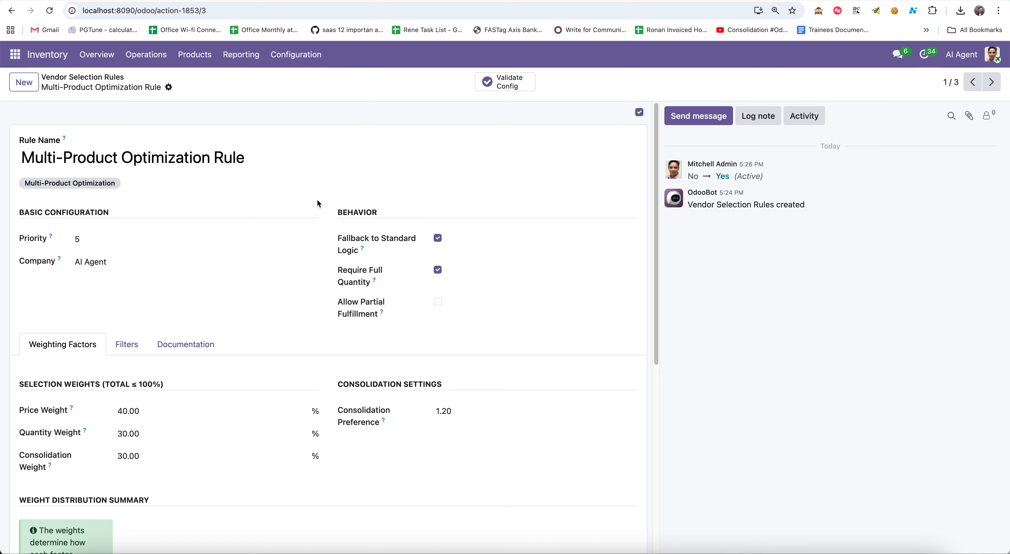
{"action": "scroll", "coordinate": [264, 334], "scroll_direction": "down", "scroll_amount": 1}
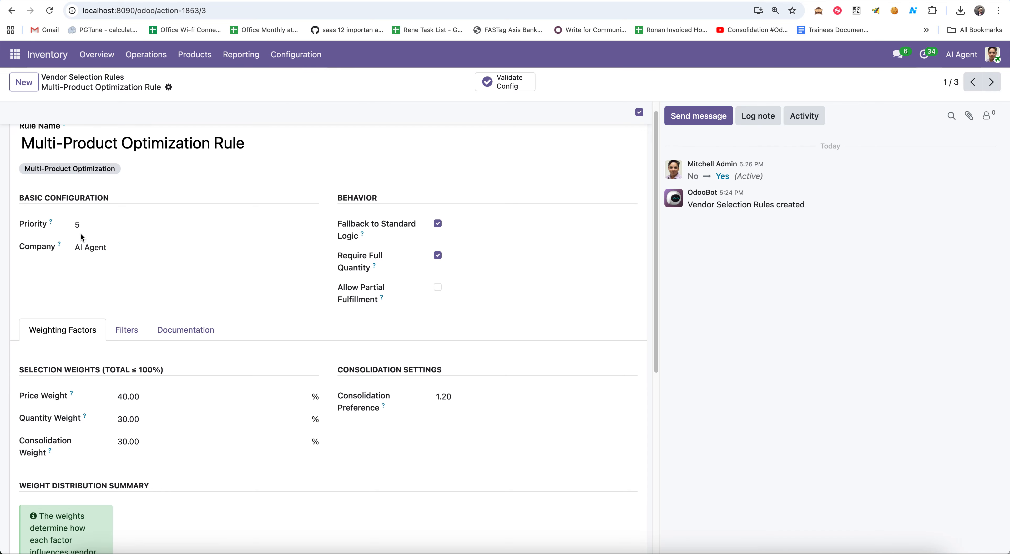
{"action": "scroll", "coordinate": [500, 376], "scroll_direction": "down", "scroll_amount": 3}
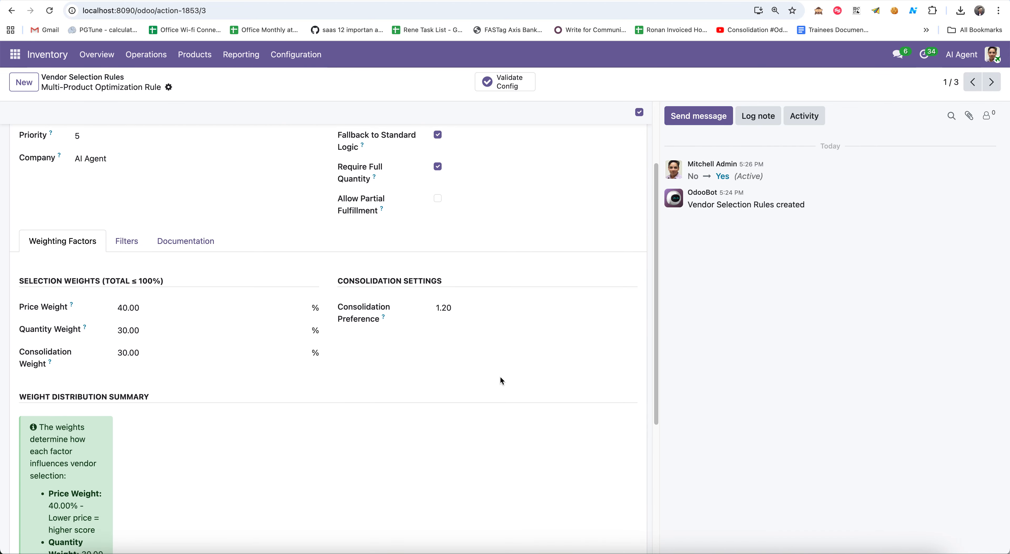
{"action": "scroll", "coordinate": [500, 376], "scroll_direction": "up", "scroll_amount": 3}
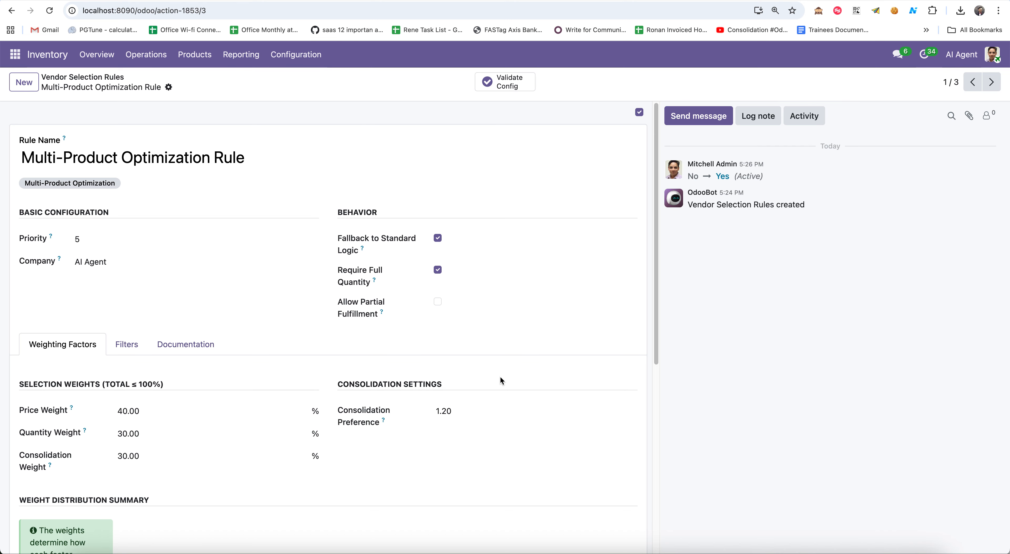
{"action": "scroll", "coordinate": [500, 377], "scroll_direction": "down", "scroll_amount": 3}
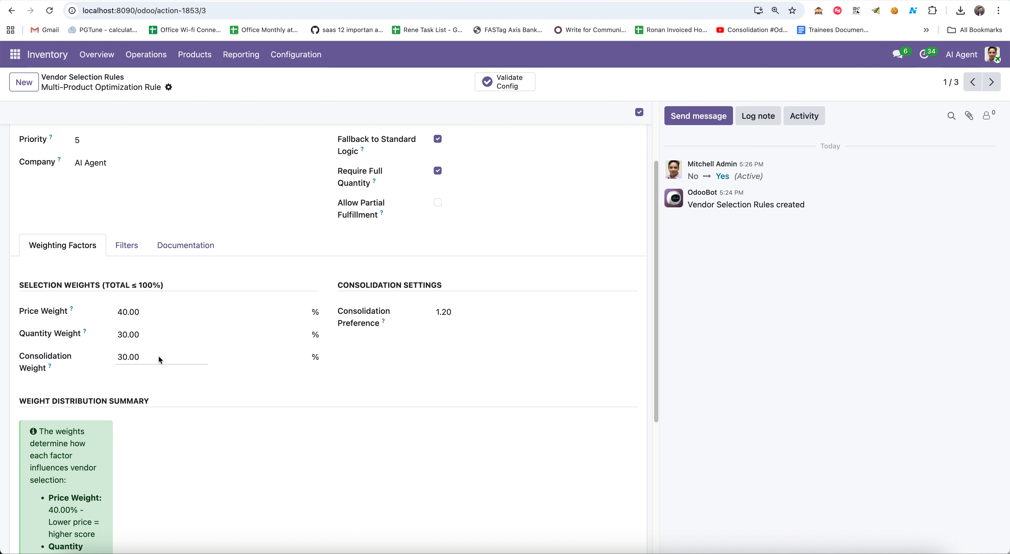
{"action": "scroll", "coordinate": [185, 410], "scroll_direction": "down", "scroll_amount": 5}
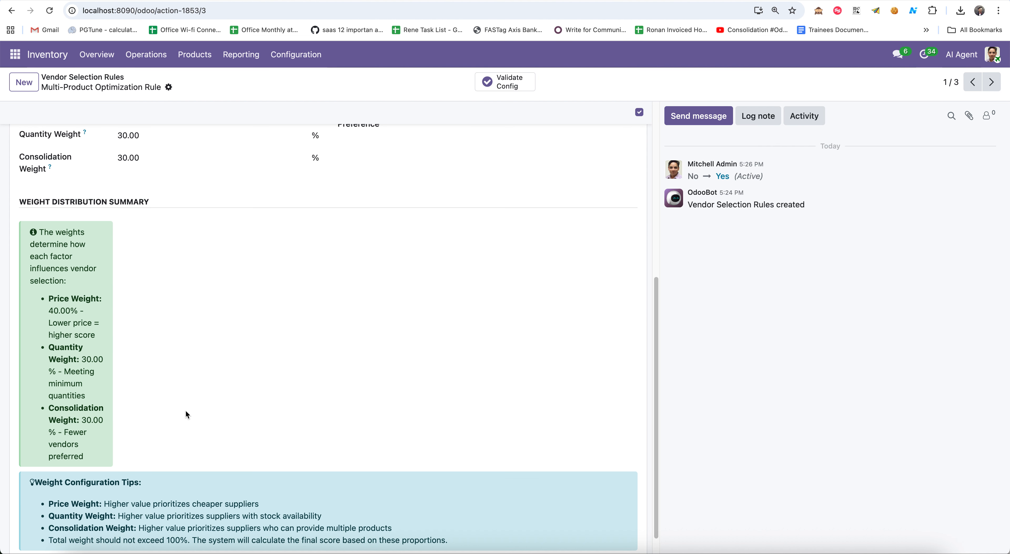
{"action": "scroll", "coordinate": [186, 409], "scroll_direction": "down", "scroll_amount": 1}
{"action": "scroll", "coordinate": [186, 406], "scroll_direction": "up", "scroll_amount": 8}
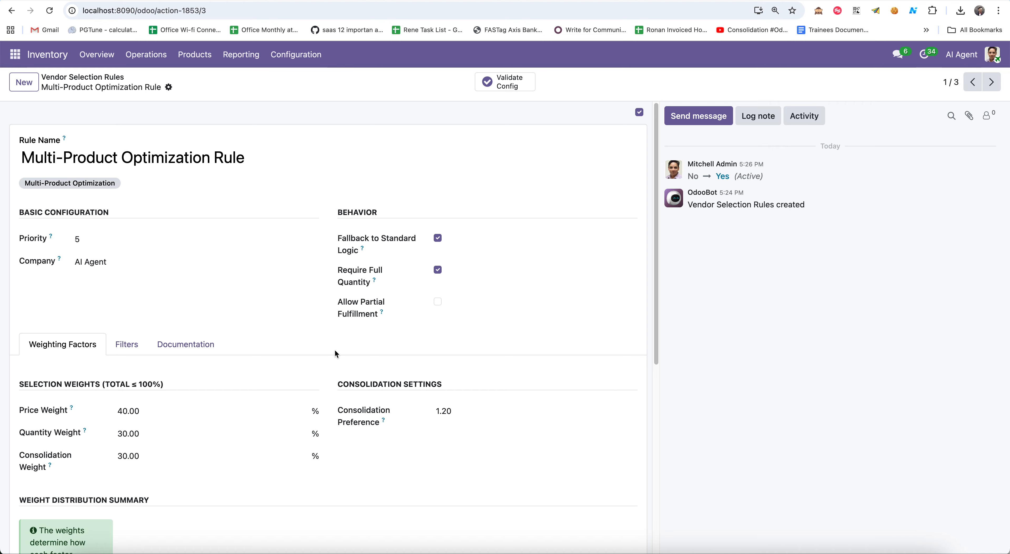
- Review the Quantity Priority Rule's settings and selection weights, and clear the active and archived filter from the rules list
{"action": "left_click", "coordinate": [103, 76]}
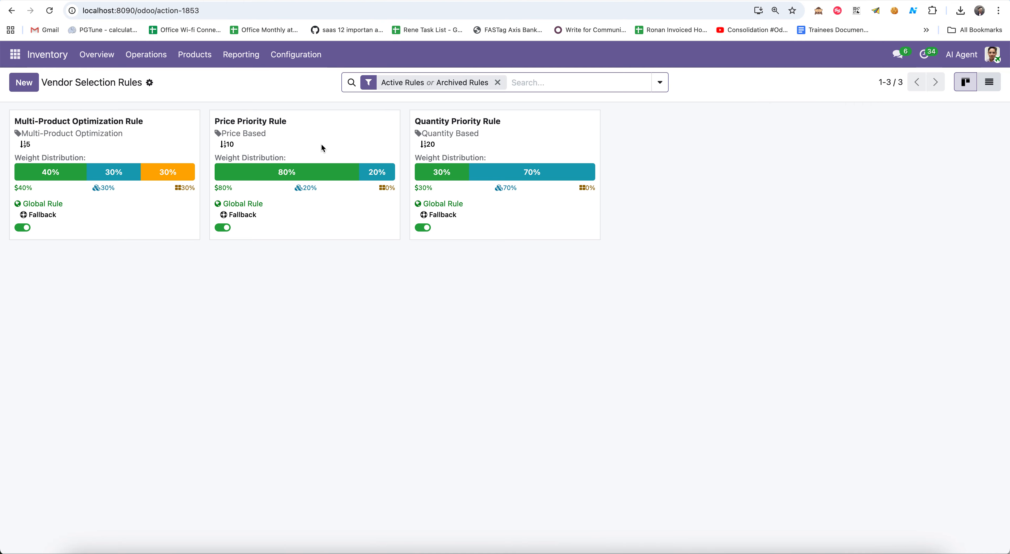
{"action": "left_click", "coordinate": [528, 143]}
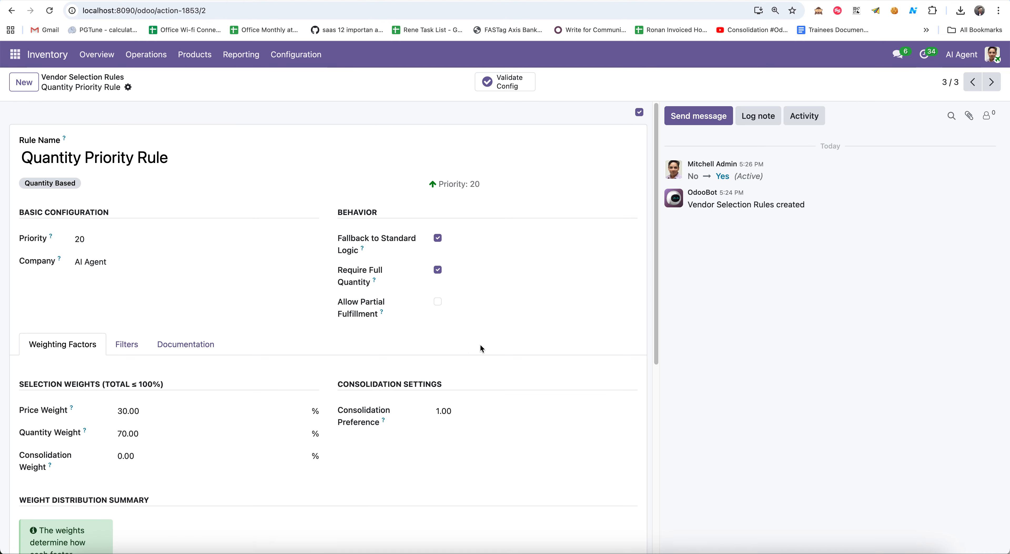
{"action": "scroll", "coordinate": [408, 358], "scroll_direction": "down", "scroll_amount": 5}
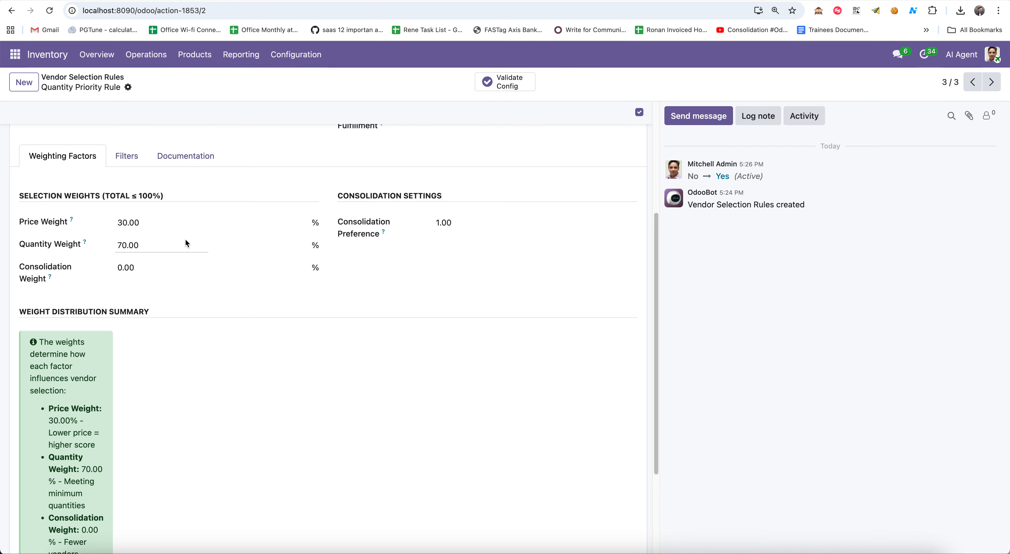
{"action": "scroll", "coordinate": [166, 467], "scroll_direction": "down", "scroll_amount": 4}
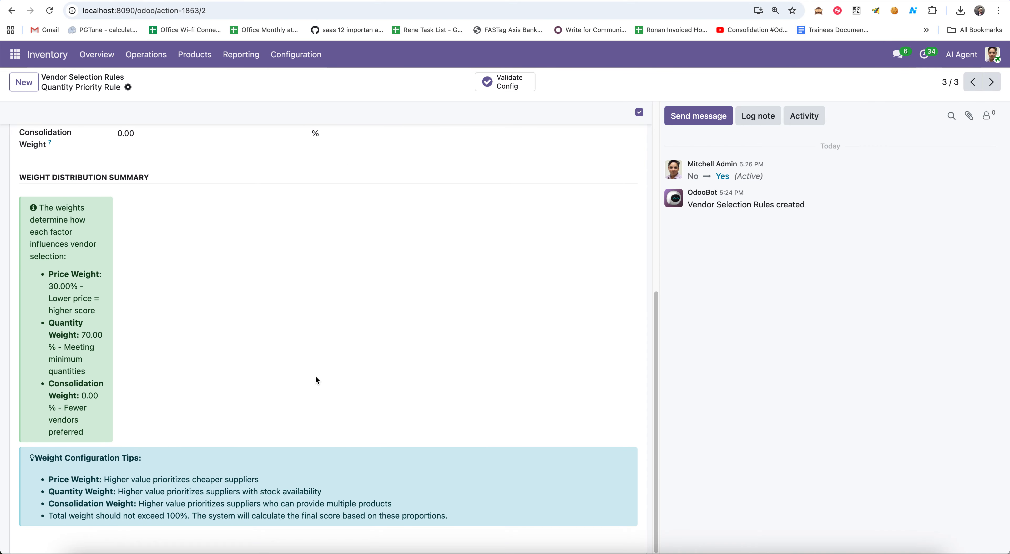
{"action": "scroll", "coordinate": [316, 382], "scroll_direction": "up", "scroll_amount": 8}
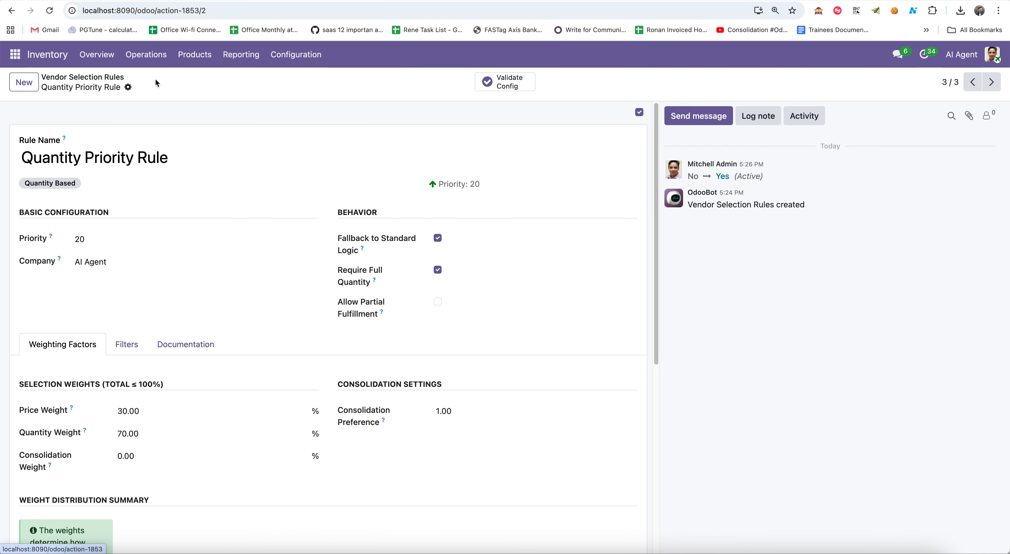
{"action": "left_click", "coordinate": [117, 77]}
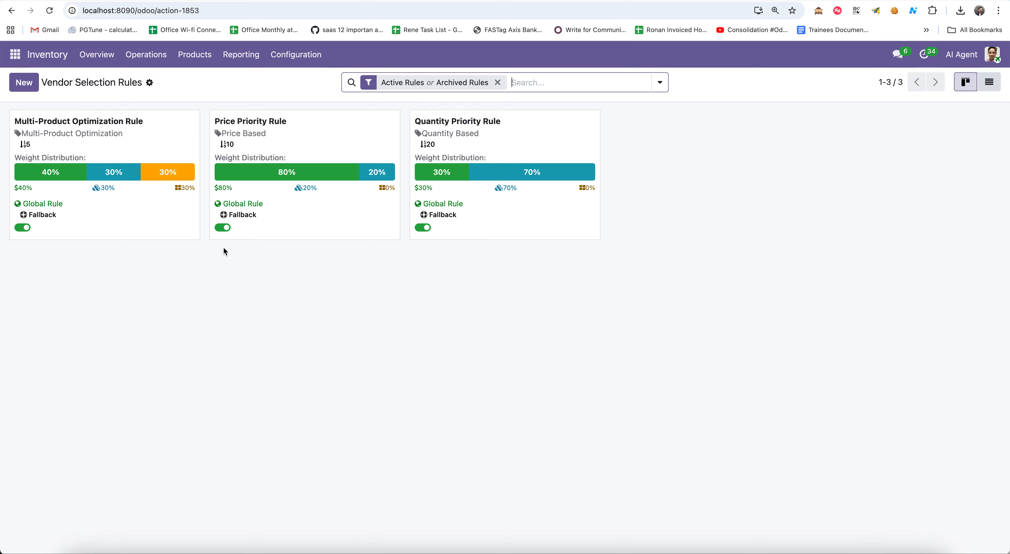
{"action": "left_click", "coordinate": [497, 82]}
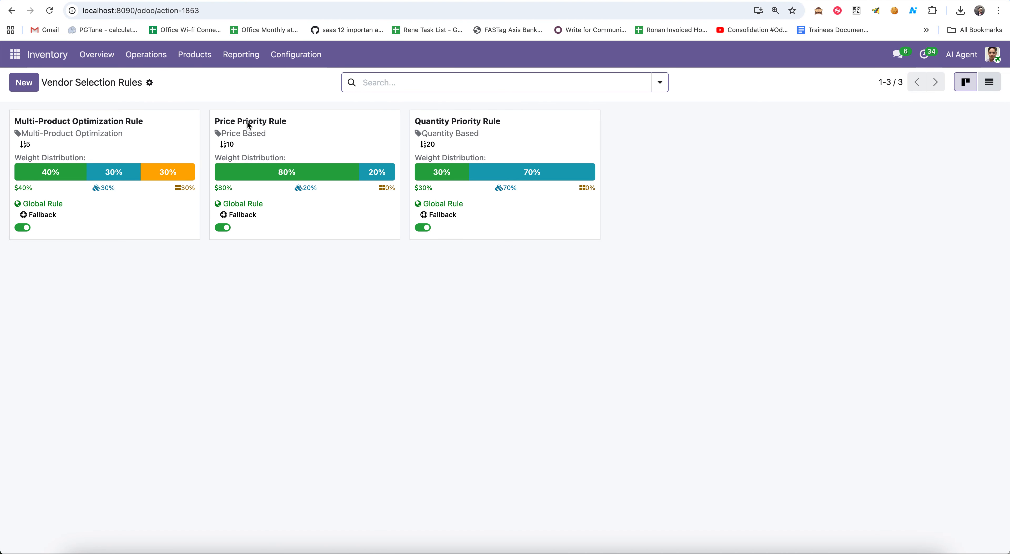
- Open the Dropship route from the warehouse management routes
{"action": "left_click", "coordinate": [299, 56]}
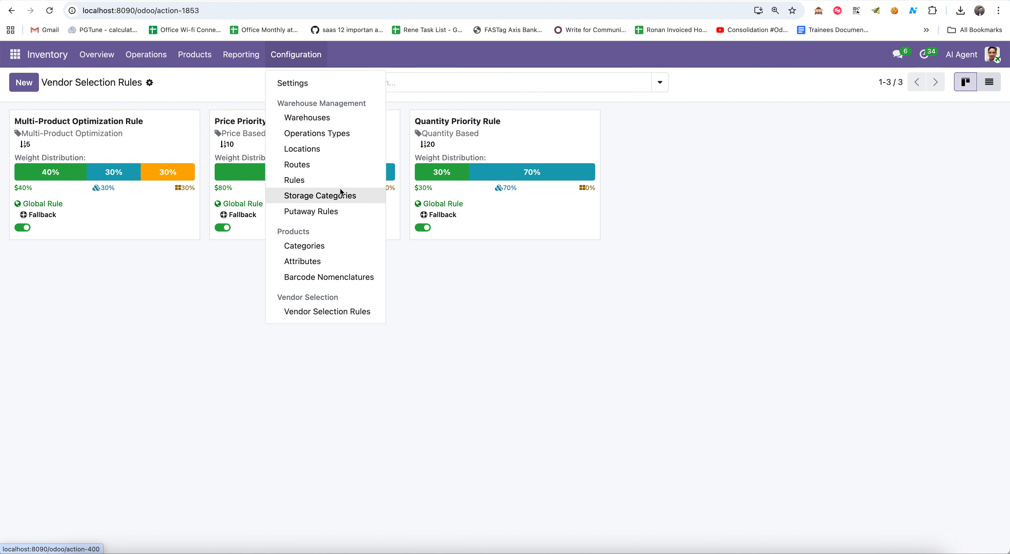
{"action": "left_click", "coordinate": [329, 171]}
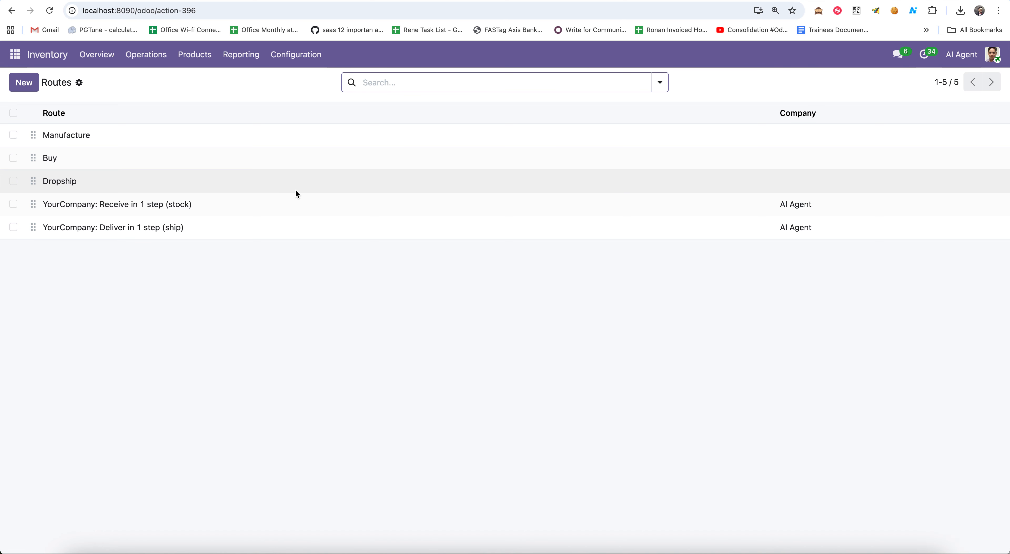
{"action": "left_click", "coordinate": [108, 183]}
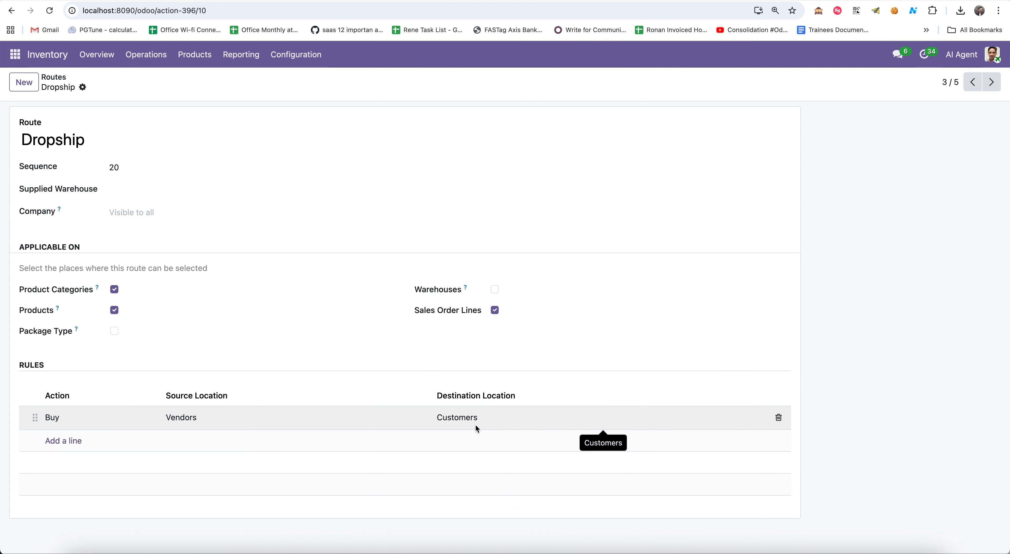
- Enable dynamic selection on the Dropship route's Buy rule from Vendors to Customers
{"action": "left_click", "coordinate": [237, 425]}
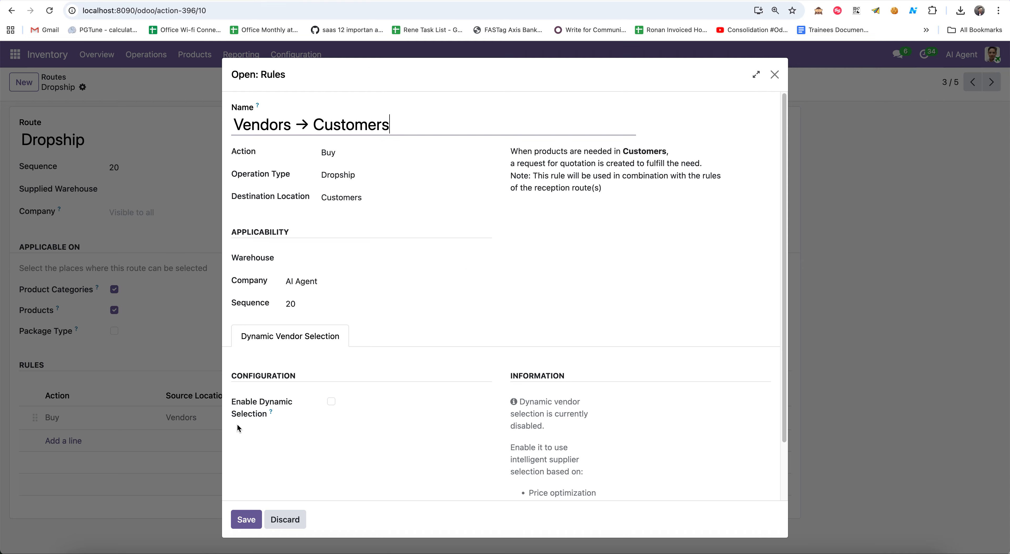
{"action": "scroll", "coordinate": [376, 373], "scroll_direction": "down", "scroll_amount": 3}
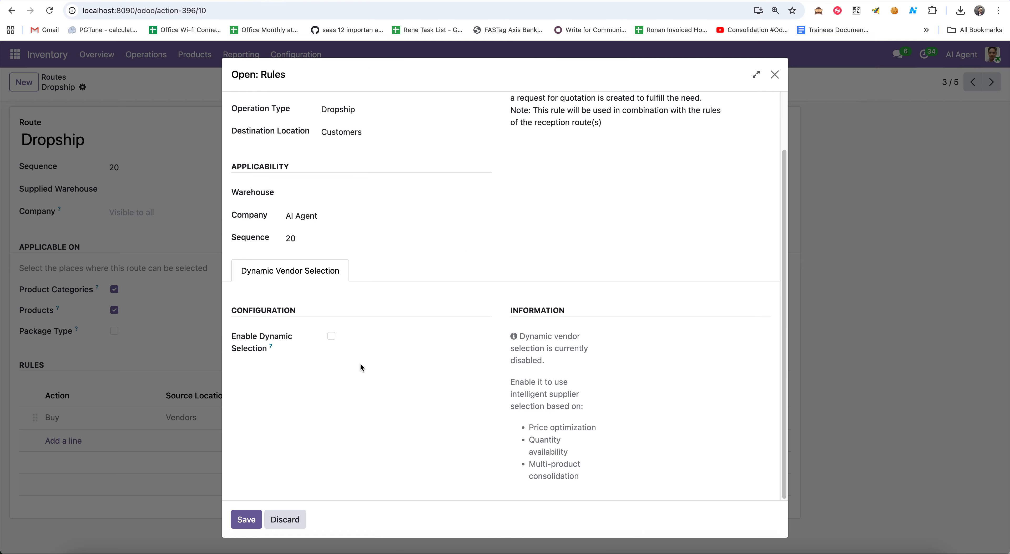
{"action": "left_click", "coordinate": [331, 337]}
- Add the Multi-Product Optimization Rule with priority 5 to the Buy rule's vendor selection rules
{"action": "scroll", "coordinate": [384, 376], "scroll_direction": "down", "scroll_amount": 3}
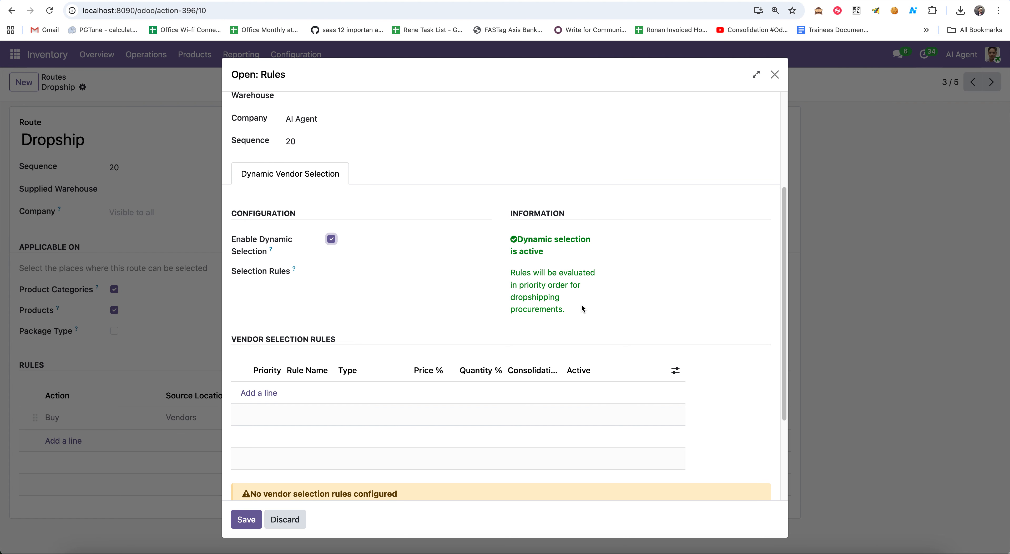
{"action": "scroll", "coordinate": [559, 353], "scroll_direction": "down", "scroll_amount": 1}
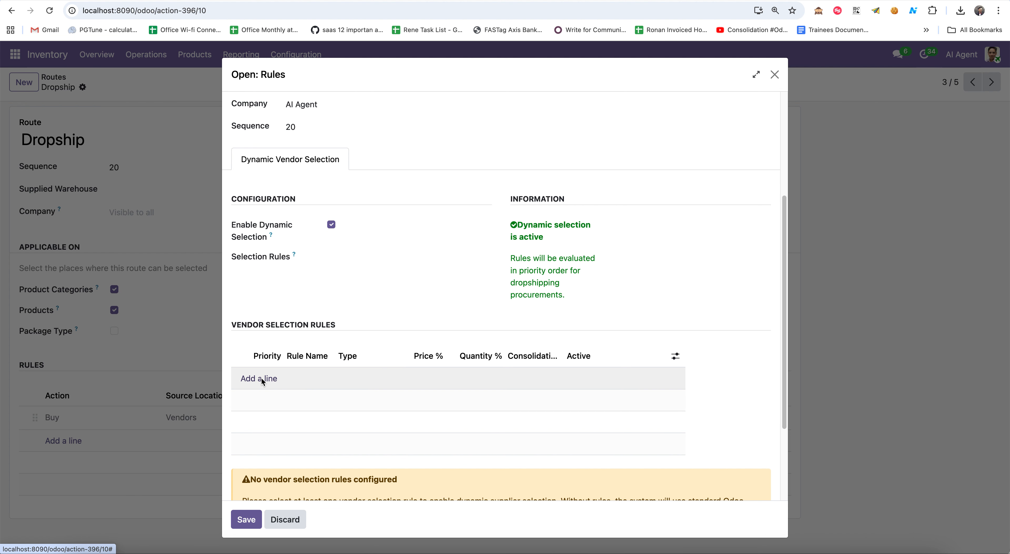
{"action": "left_click", "coordinate": [261, 378]}
{"action": "left_click", "coordinate": [235, 160]}
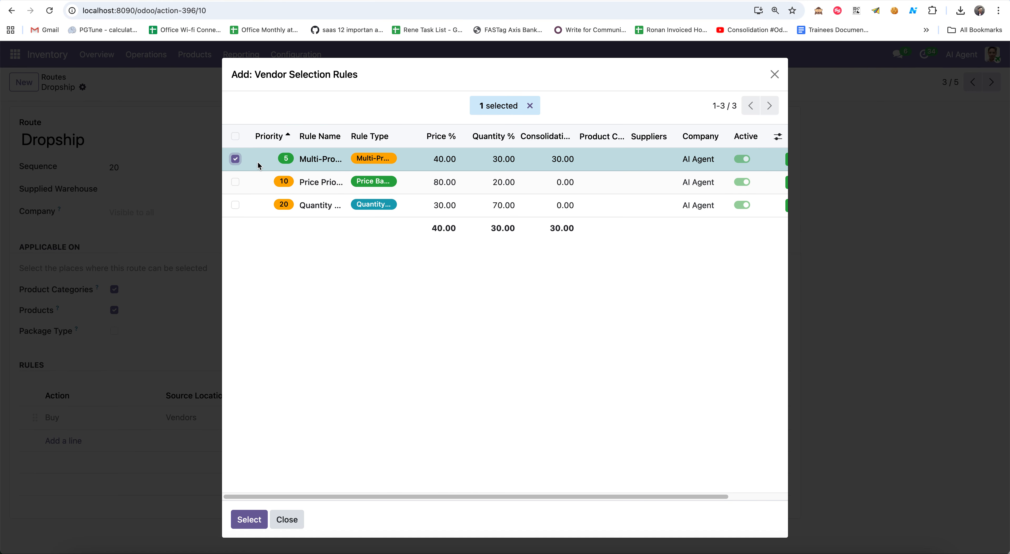
{"action": "left_click", "coordinate": [236, 159]}
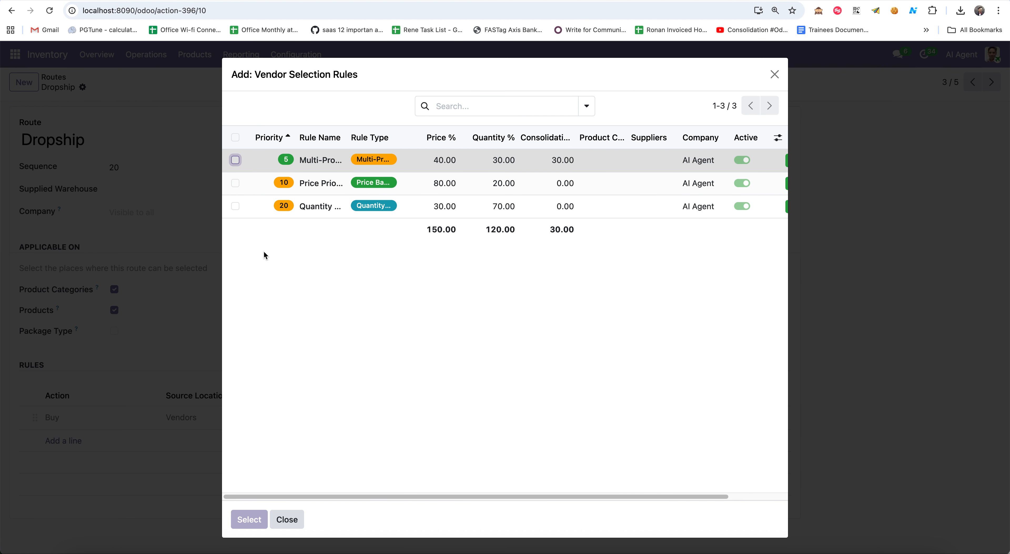
{"action": "left_click", "coordinate": [235, 160]}
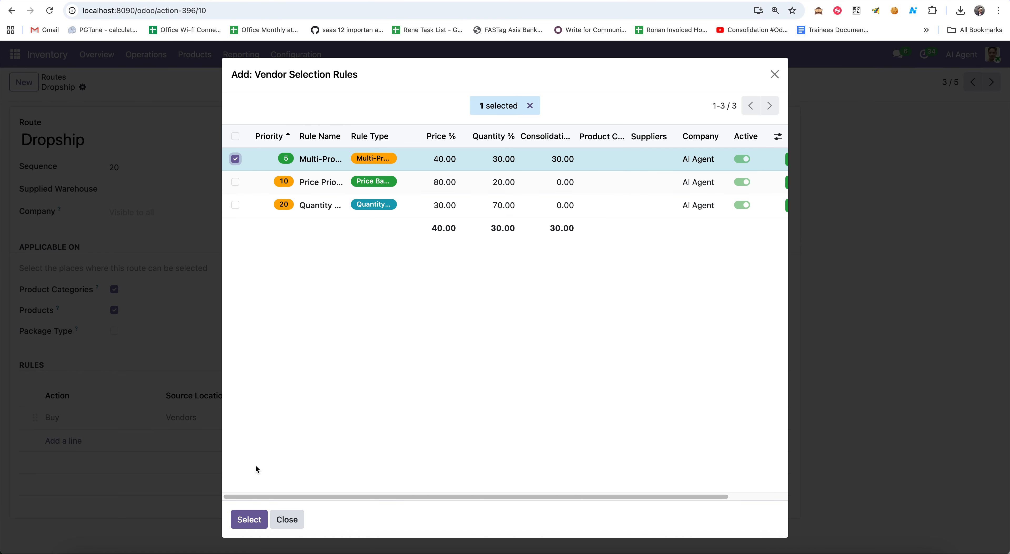
{"action": "left_click", "coordinate": [249, 522]}
- Save the Buy rule's dynamic vendor selection settings and the Dropship route
{"action": "scroll", "coordinate": [349, 428], "scroll_direction": "down", "scroll_amount": 5}
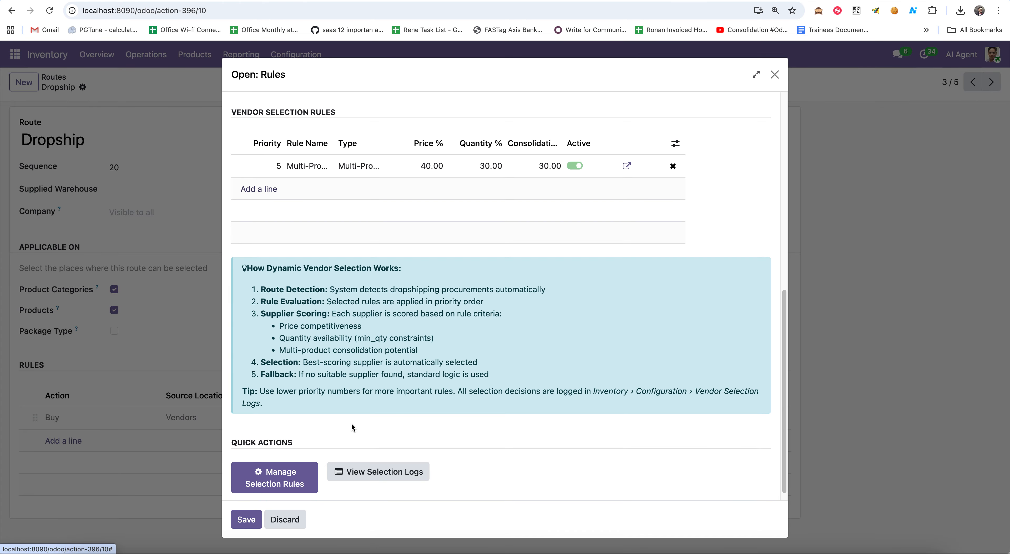
{"action": "left_click", "coordinate": [241, 520]}
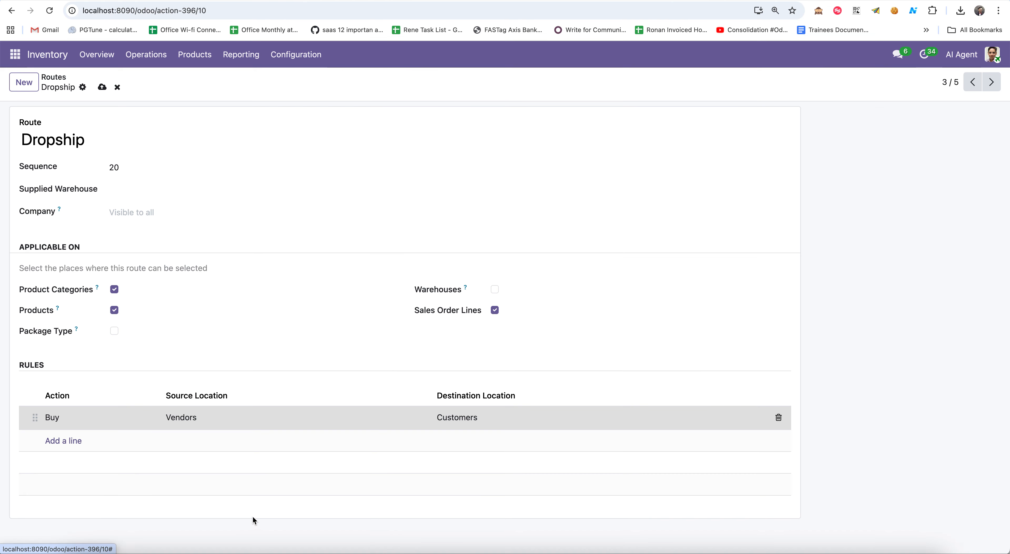
{"action": "left_click", "coordinate": [102, 87]}
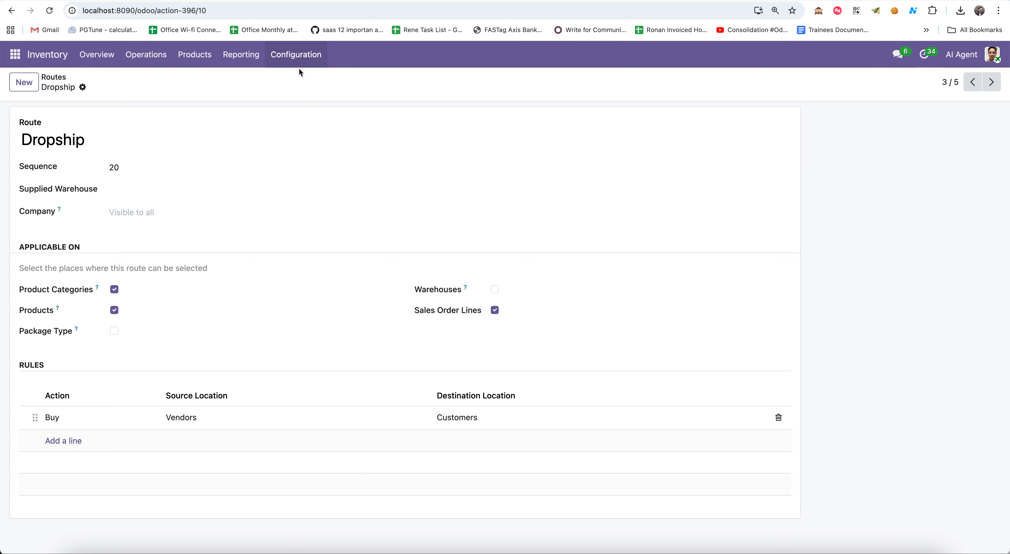
- Open the Vendor Selection Logs report
{"action": "left_click", "coordinate": [299, 58]}
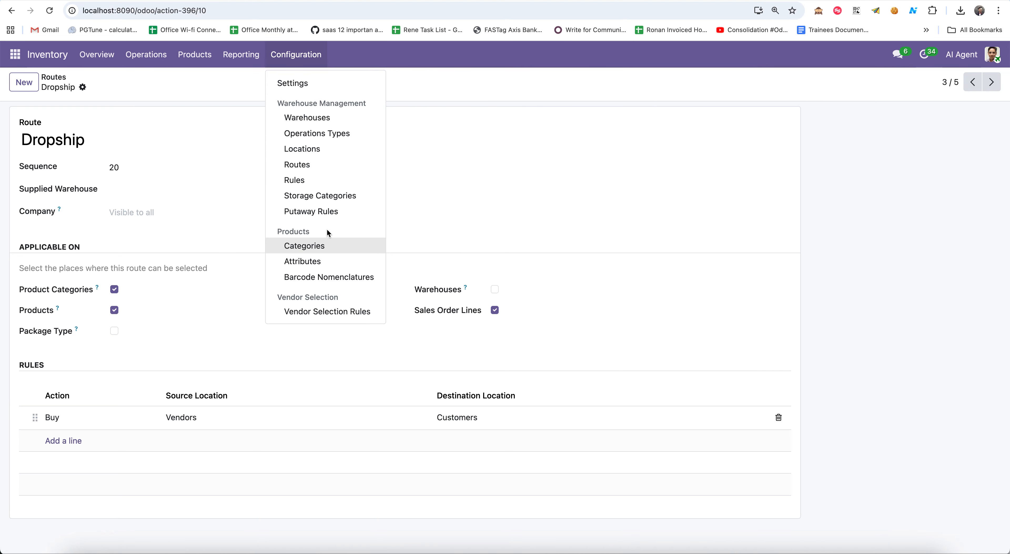
{"action": "mouse_move", "coordinate": [241, 54]}
{"action": "left_click", "coordinate": [266, 101]}
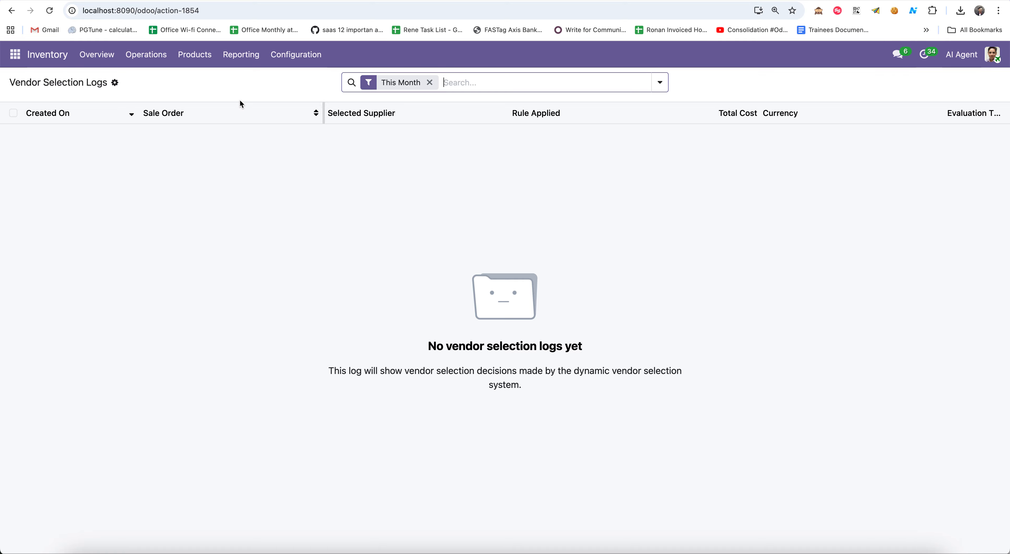
- Search the inventory products for "demo" without the Goods filter and with the Archived filter applied
{"action": "left_click", "coordinate": [216, 58]}
{"action": "left_click", "coordinate": [207, 85]}
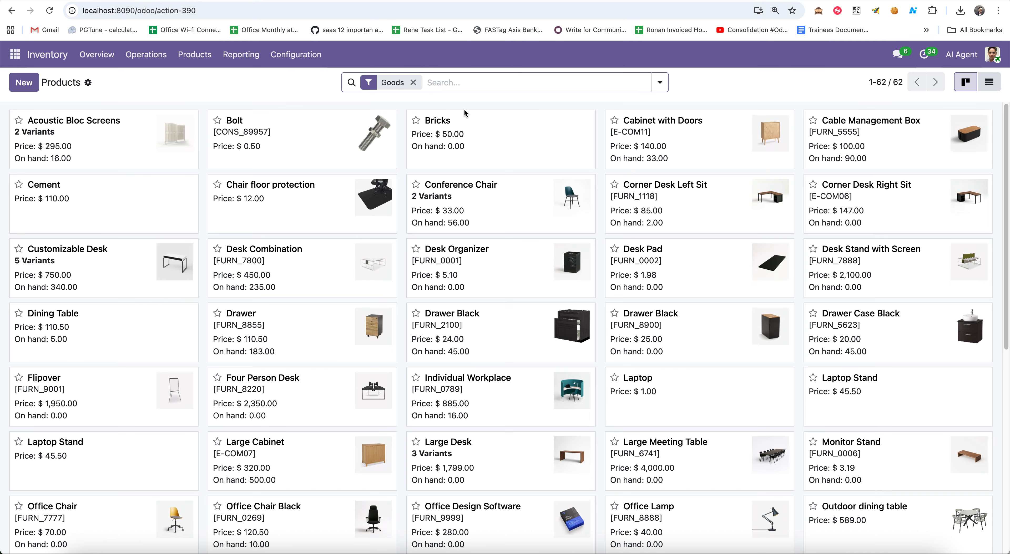
{"action": "type", "text": "demo"}
{"action": "key", "text": "Return"}
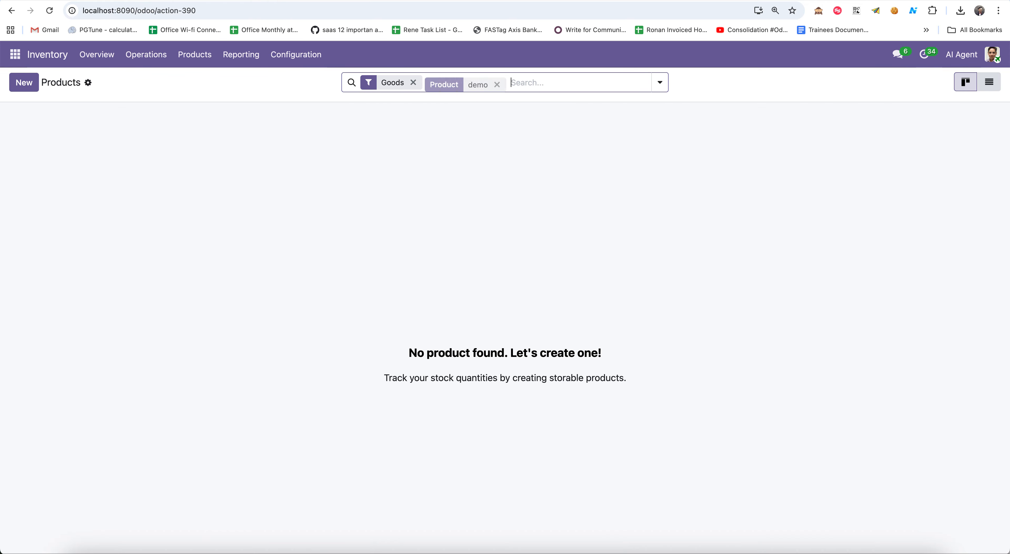
{"action": "left_click", "coordinate": [413, 83]}
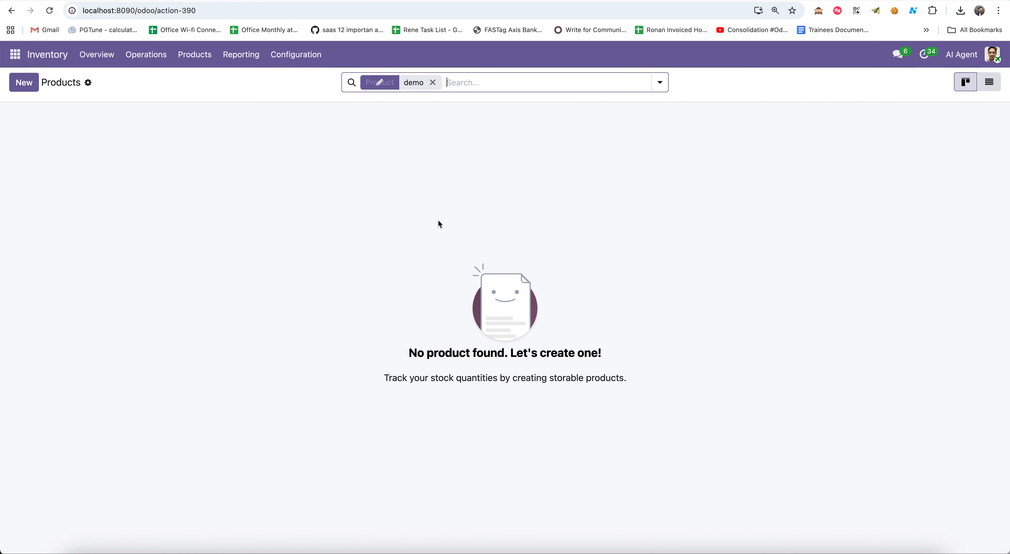
{"action": "left_click", "coordinate": [660, 83]}
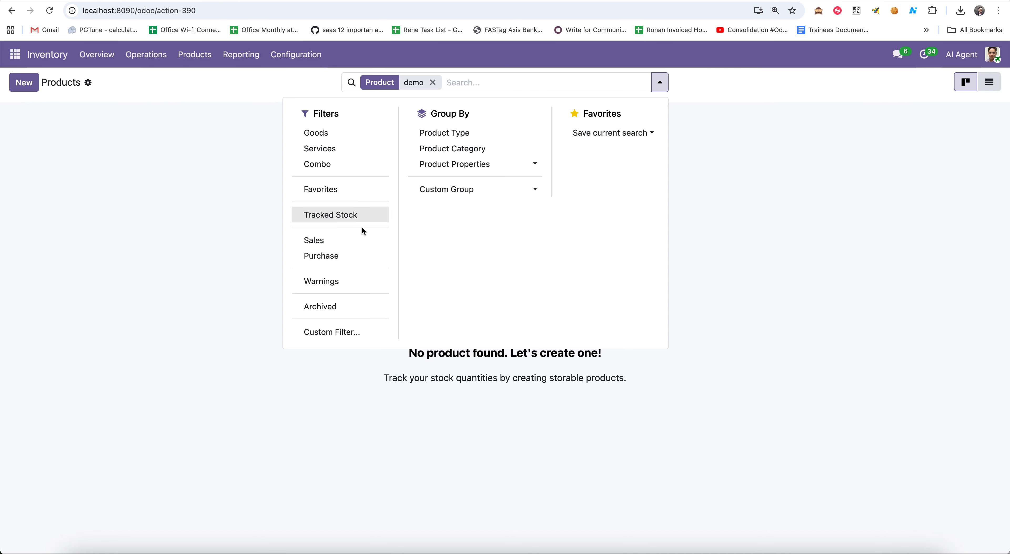
{"action": "left_click", "coordinate": [334, 308]}
{"action": "left_click", "coordinate": [214, 293]}
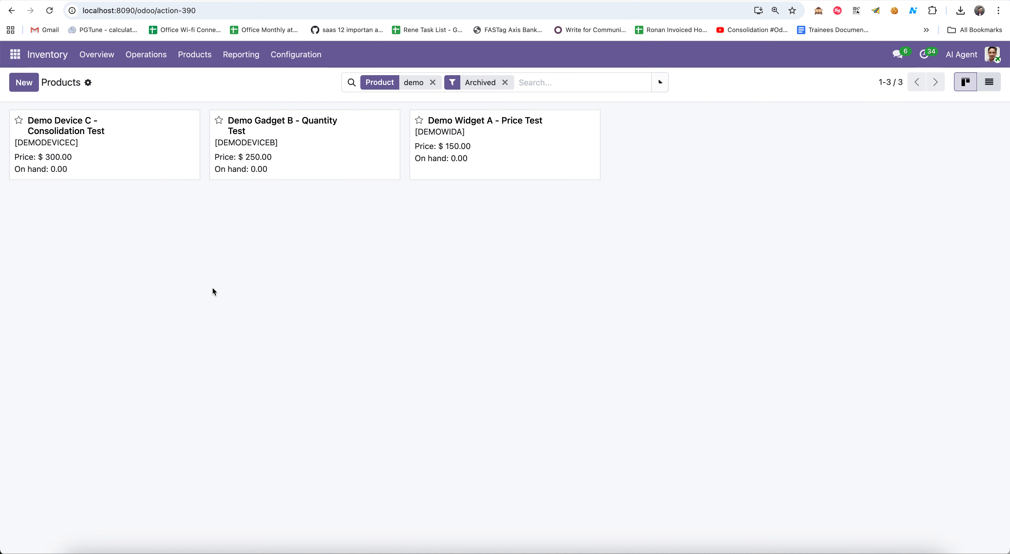
- View the vendor pricelist of the archived product Demo Device C - Consolidation Test
{"action": "left_click", "coordinate": [136, 144]}
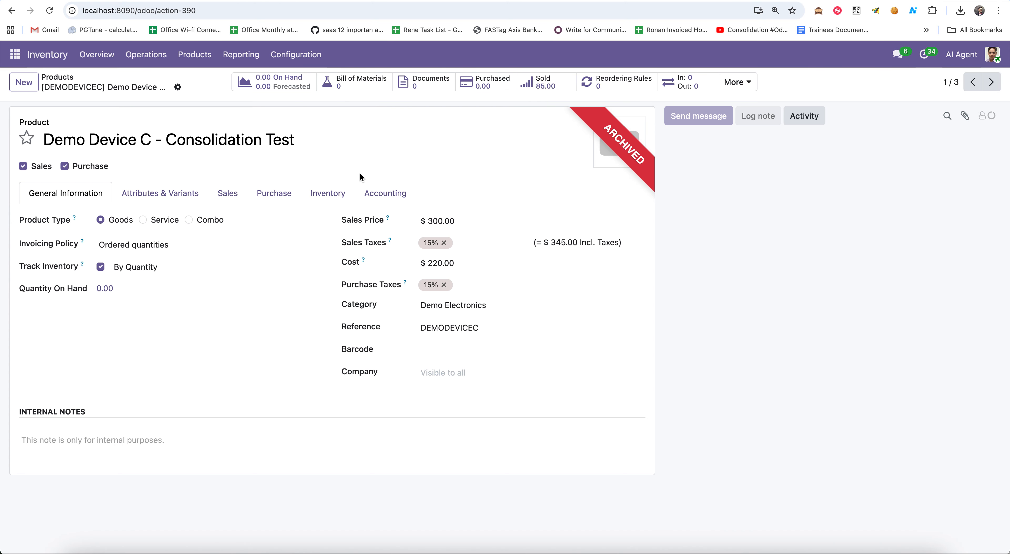
{"action": "left_click", "coordinate": [192, 191]}
{"action": "left_click", "coordinate": [223, 194]}
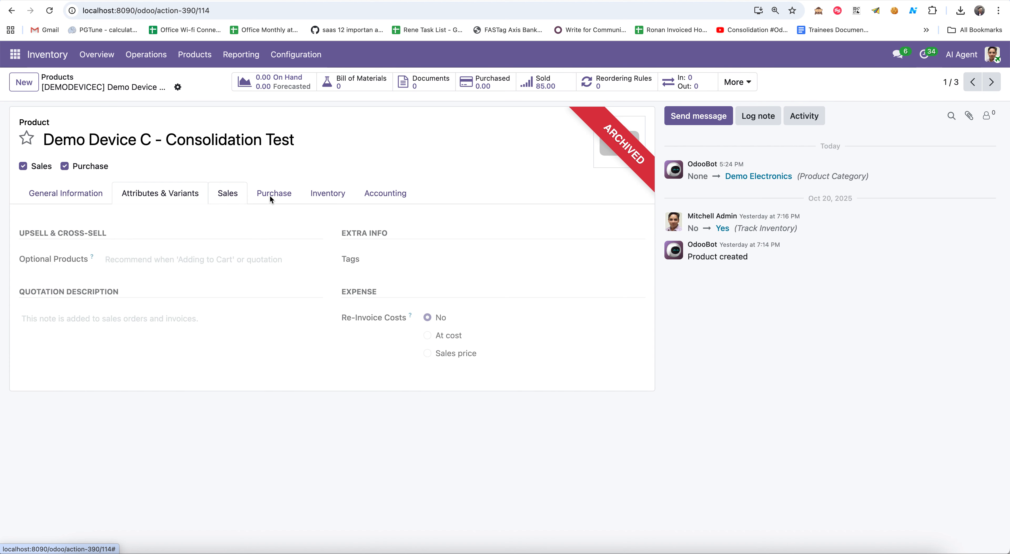
{"action": "left_click", "coordinate": [275, 195]}
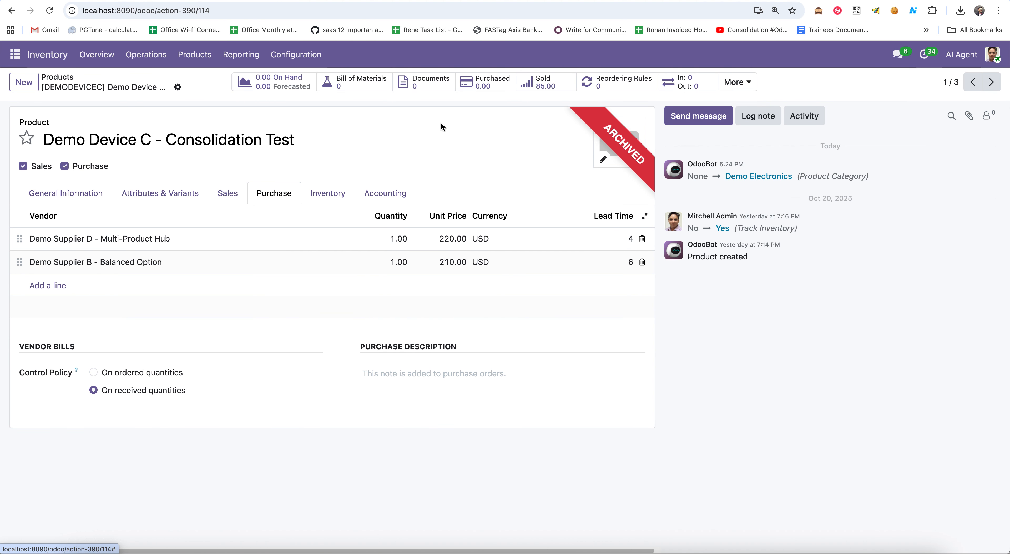
- Unarchive the Demo Device C, Demo Gadget B and Demo Widget A products, and remove the Archived filter
{"action": "left_click", "coordinate": [61, 78]}
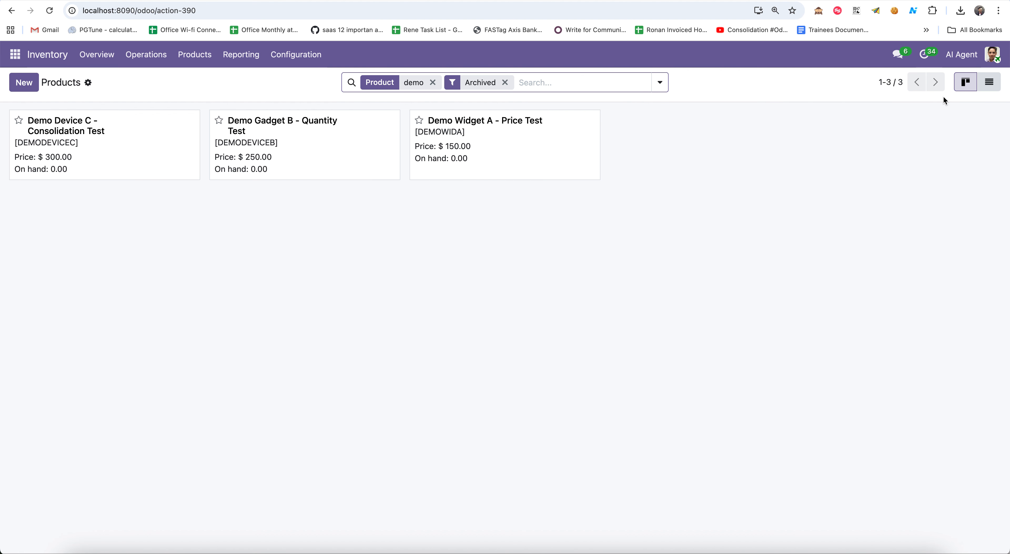
{"action": "left_click", "coordinate": [989, 82]}
{"action": "left_click", "coordinate": [14, 113]}
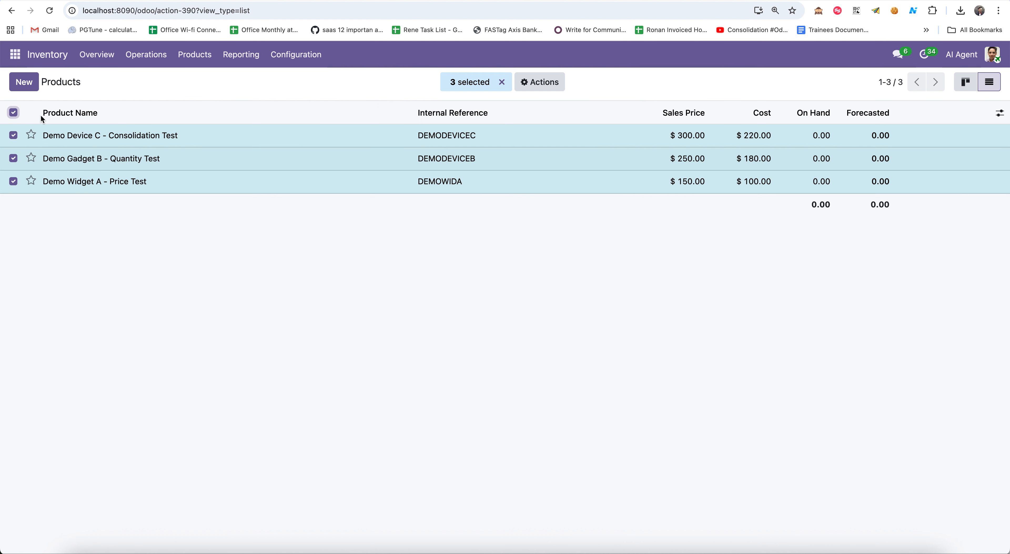
{"action": "left_click", "coordinate": [543, 82]}
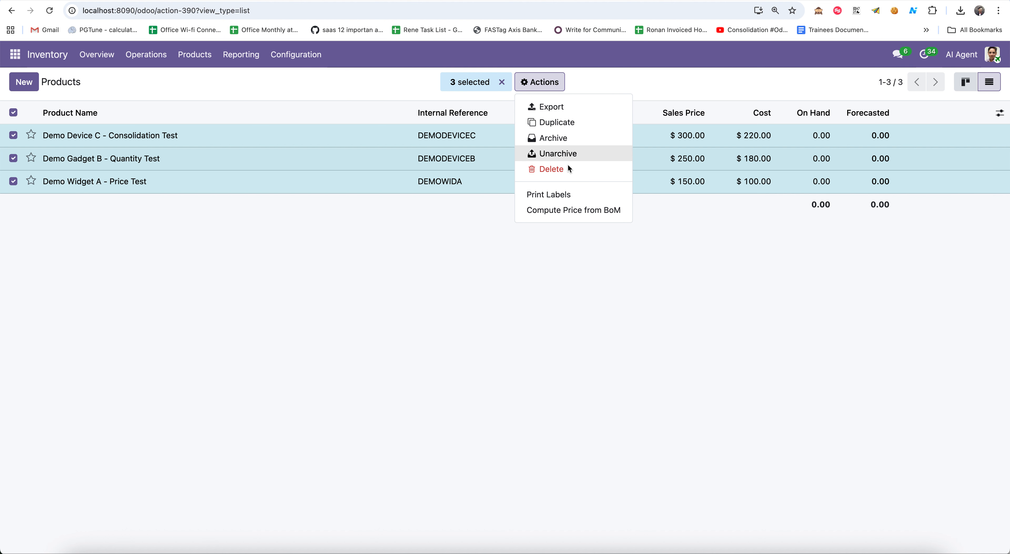
{"action": "left_click", "coordinate": [568, 153]}
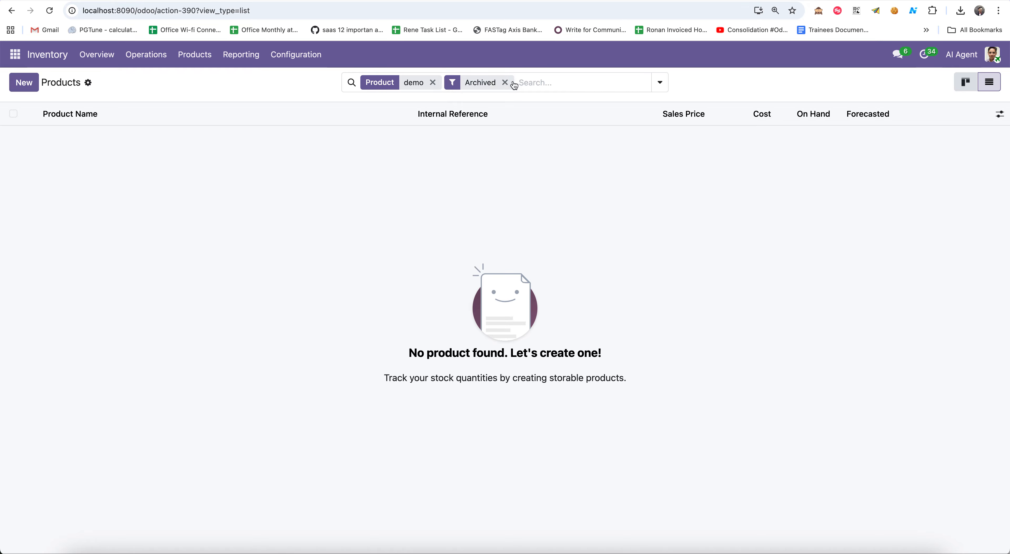
{"action": "left_click", "coordinate": [511, 83]}
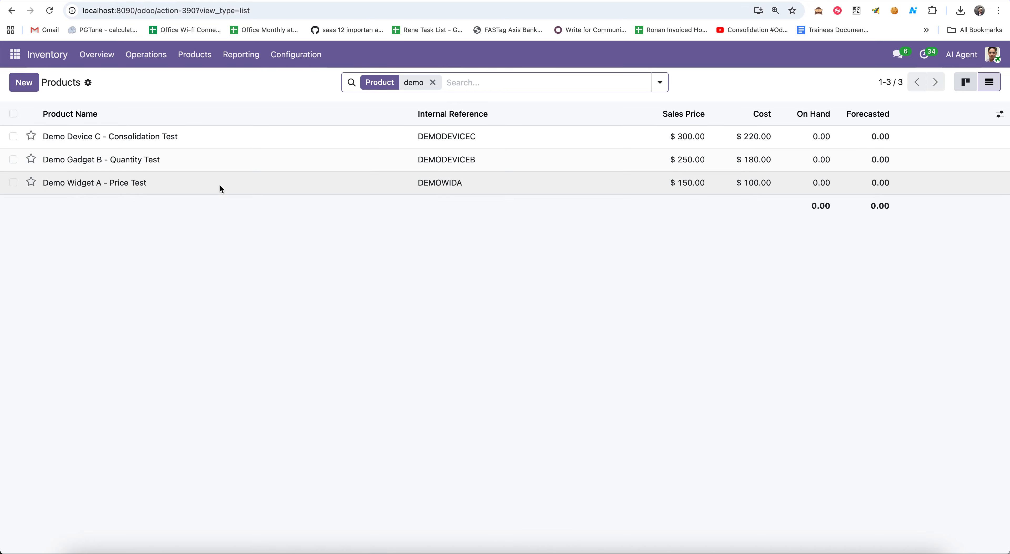
- Review the vendors, minimum quantities, unit prices and lead times of Demo Device C, Demo Widget A and Demo Gadget B
{"action": "left_click", "coordinate": [220, 135]}
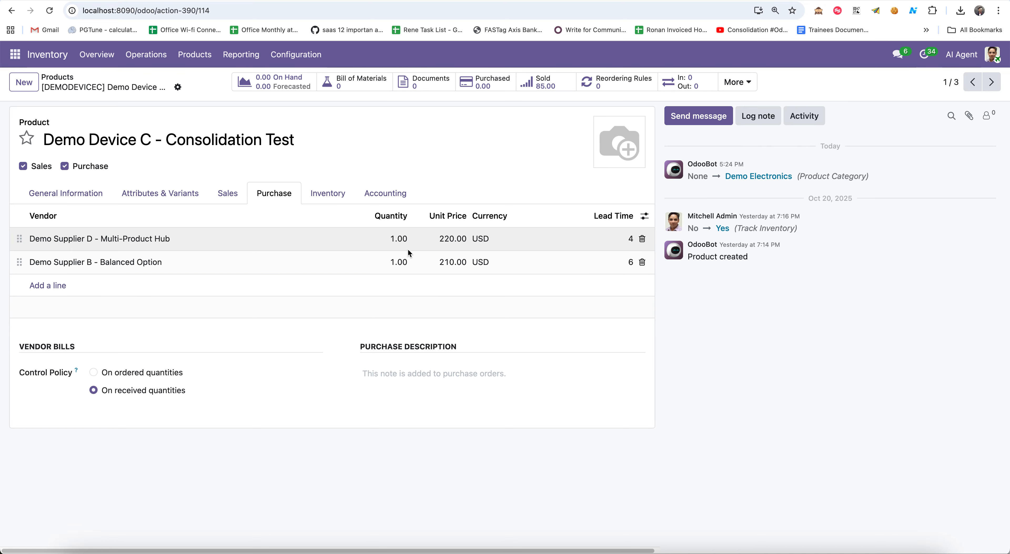
{"action": "left_click", "coordinate": [69, 78]}
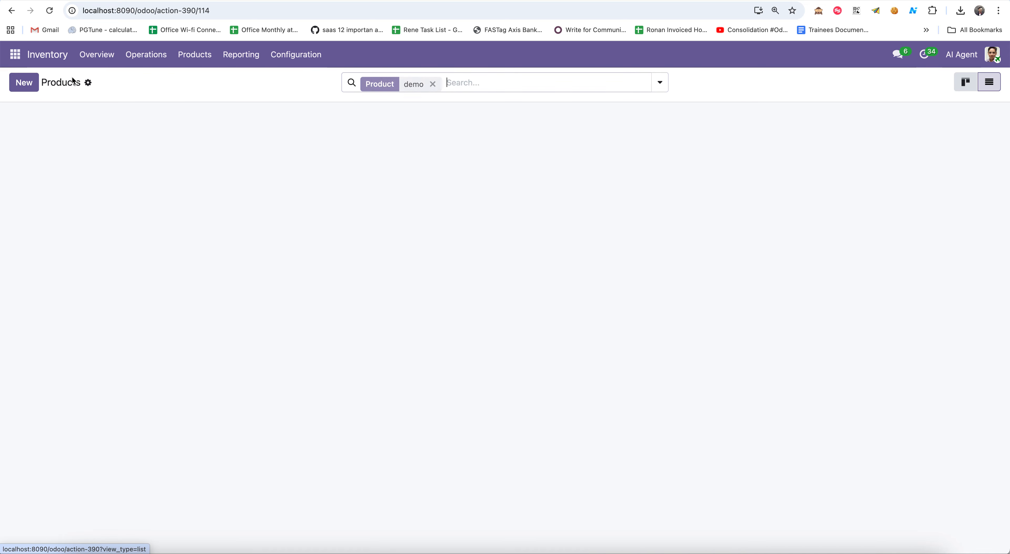
{"action": "left_click", "coordinate": [139, 183]}
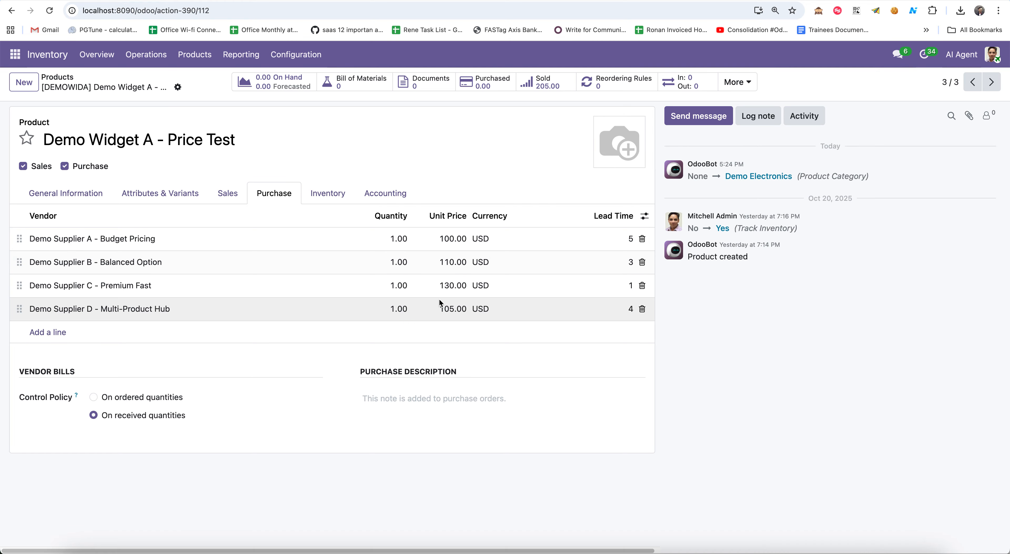
{"action": "left_click", "coordinate": [972, 83]}
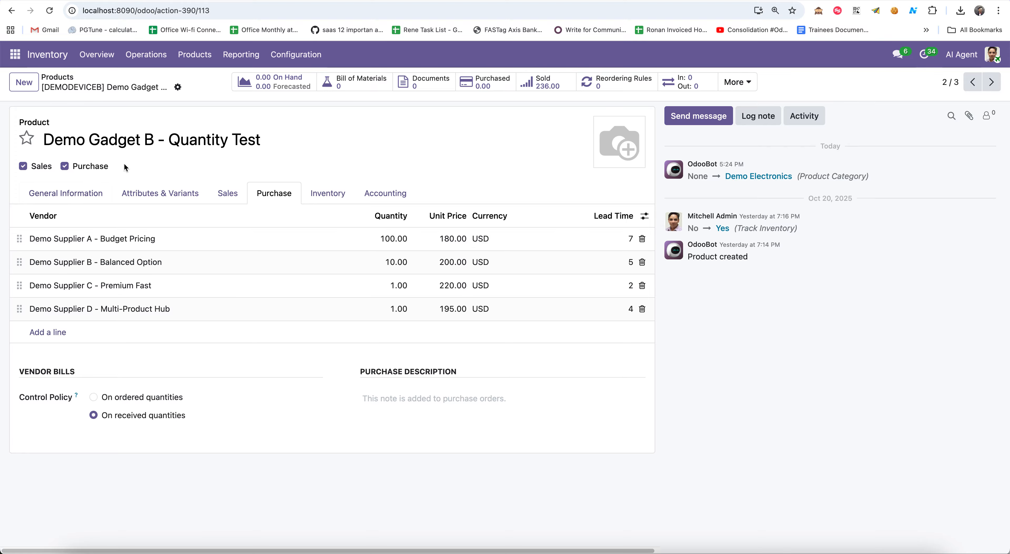
{"action": "triple_click", "coordinate": [267, 146]}
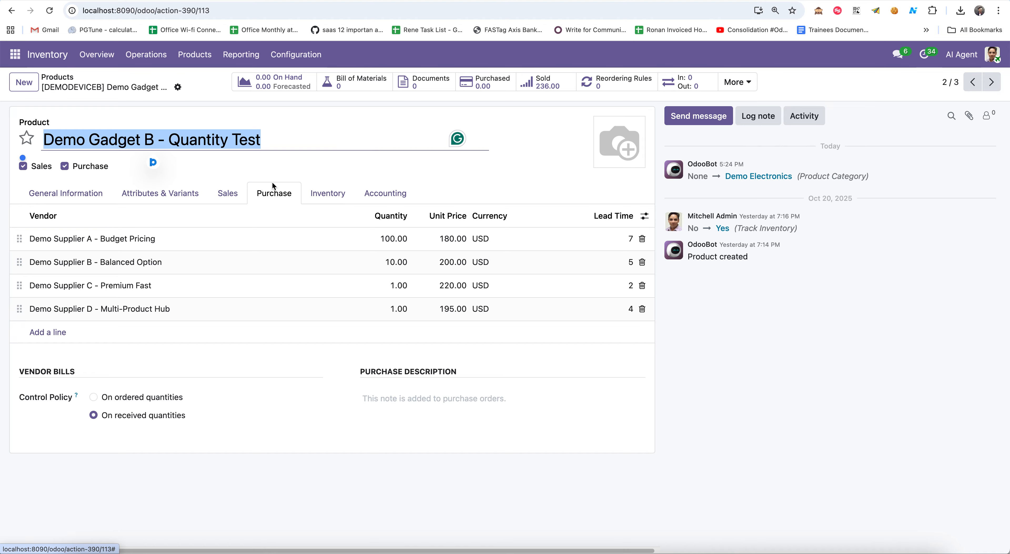
{"action": "left_click", "coordinate": [74, 79]}
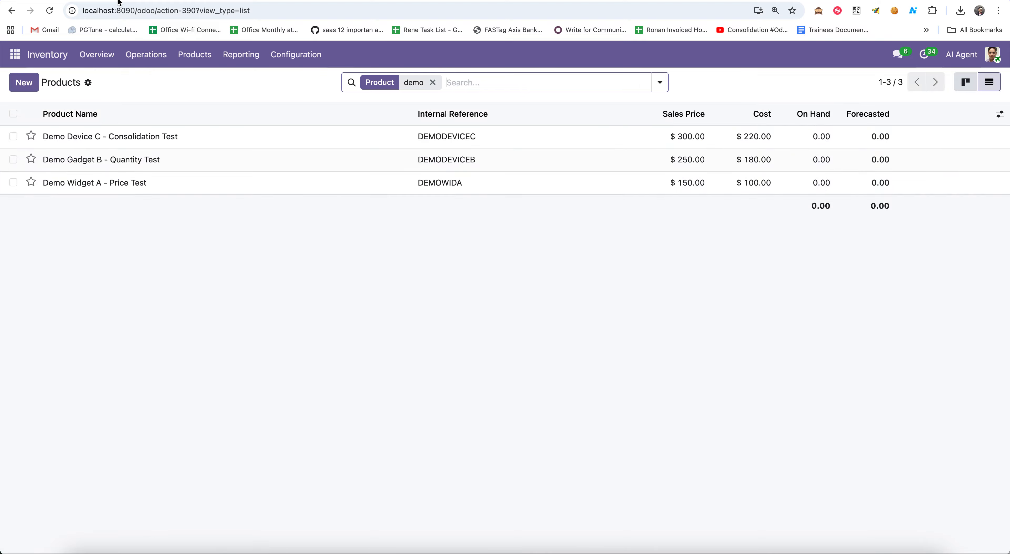
- Open the Sales quotations list in a duplicate of the current browser tab
{"action": "right_click", "coordinate": [90, 2]}
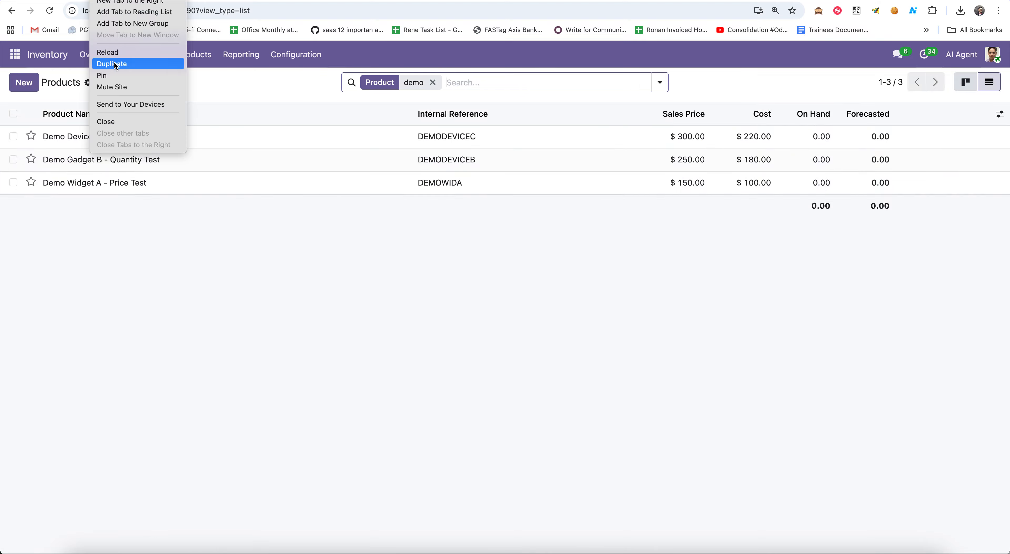
{"action": "left_click", "coordinate": [111, 53]}
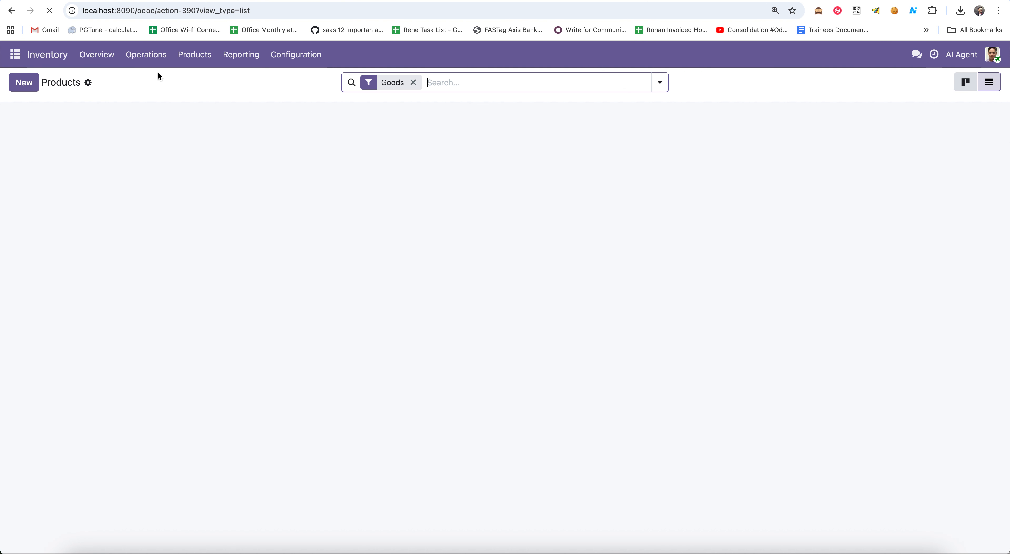
{"action": "left_click", "coordinate": [16, 54]}
{"action": "left_click", "coordinate": [39, 198]}
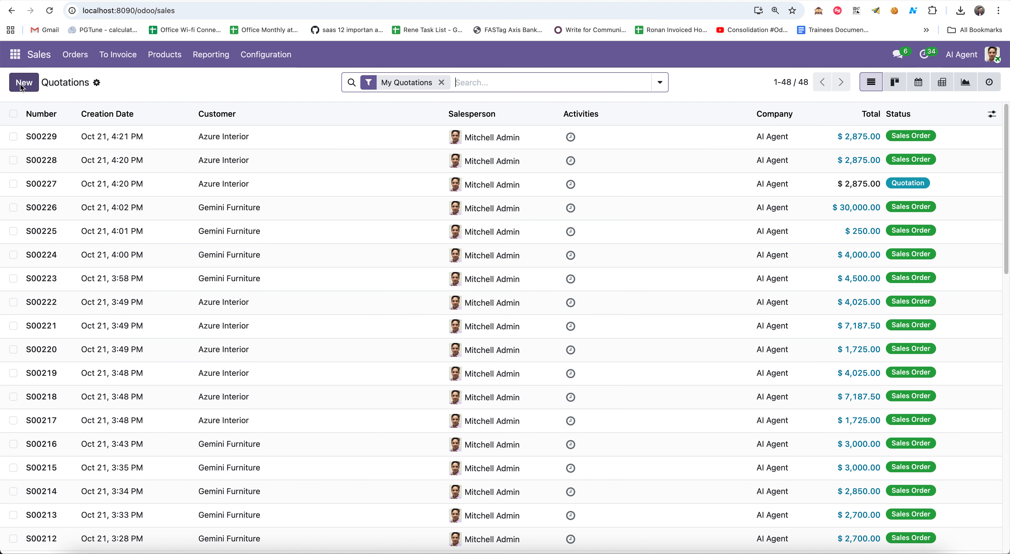
- Create a quotation for VERACIOUS PERFECT CS PRIVATE LIMITED with 90 units of Demo Gadget B - Quantity Test
{"action": "left_click", "coordinate": [22, 88]}
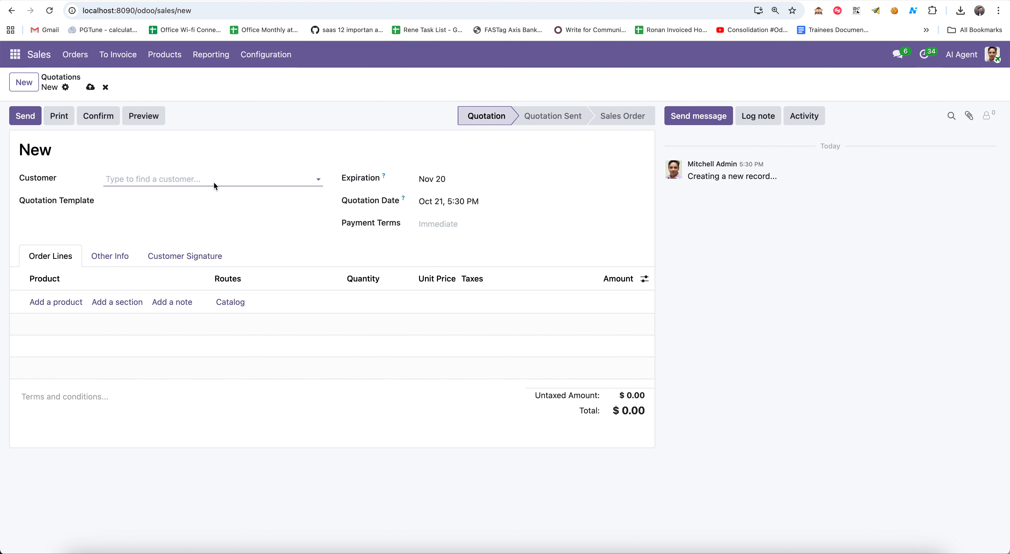
{"action": "left_click", "coordinate": [215, 184]}
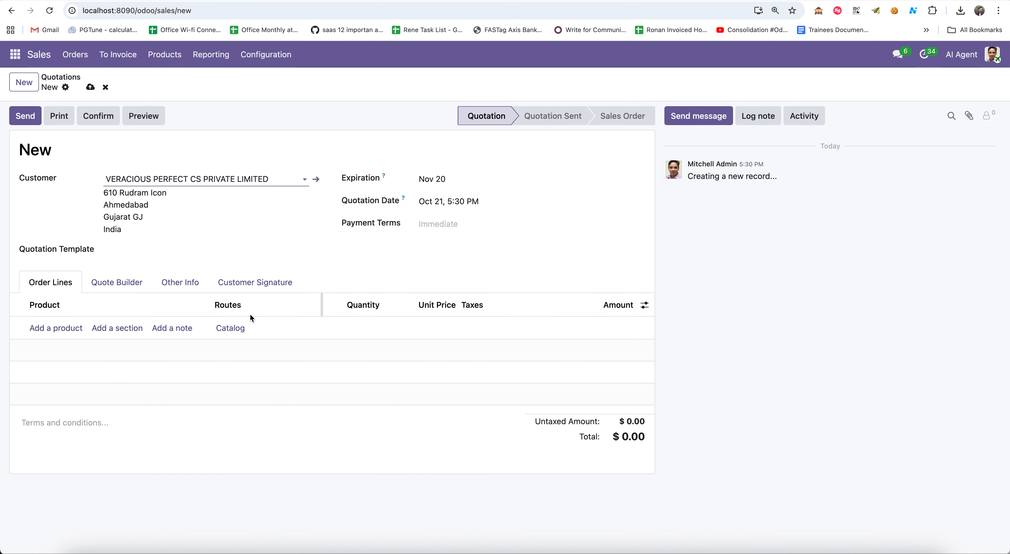
{"action": "left_click", "coordinate": [44, 329]}
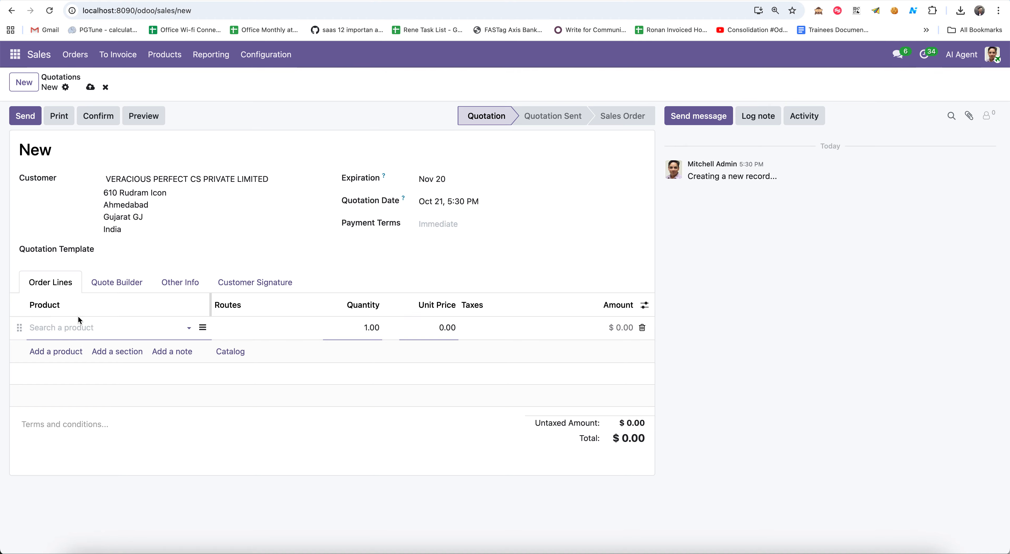
{"action": "type", "text": "demo"}
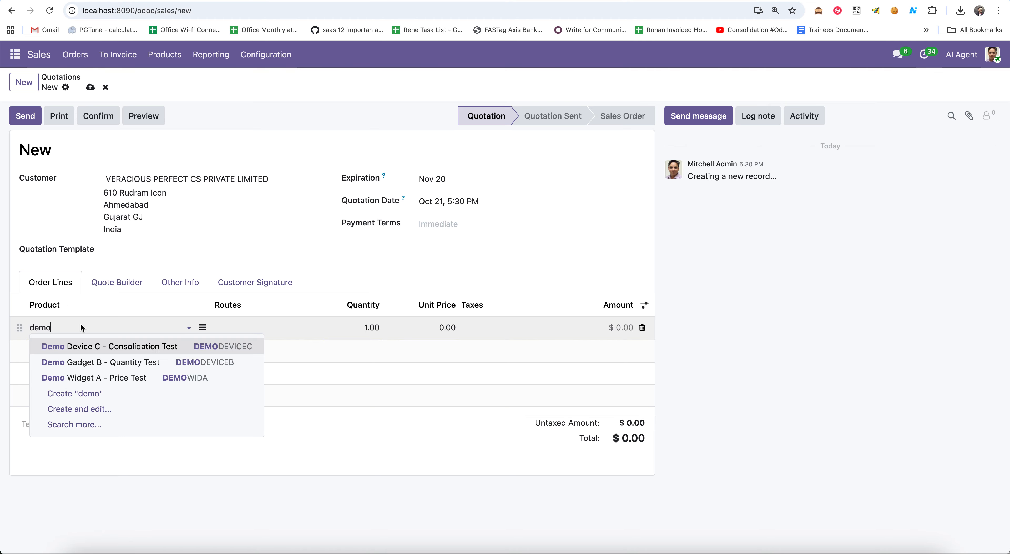
{"action": "key", "text": "Escape"}
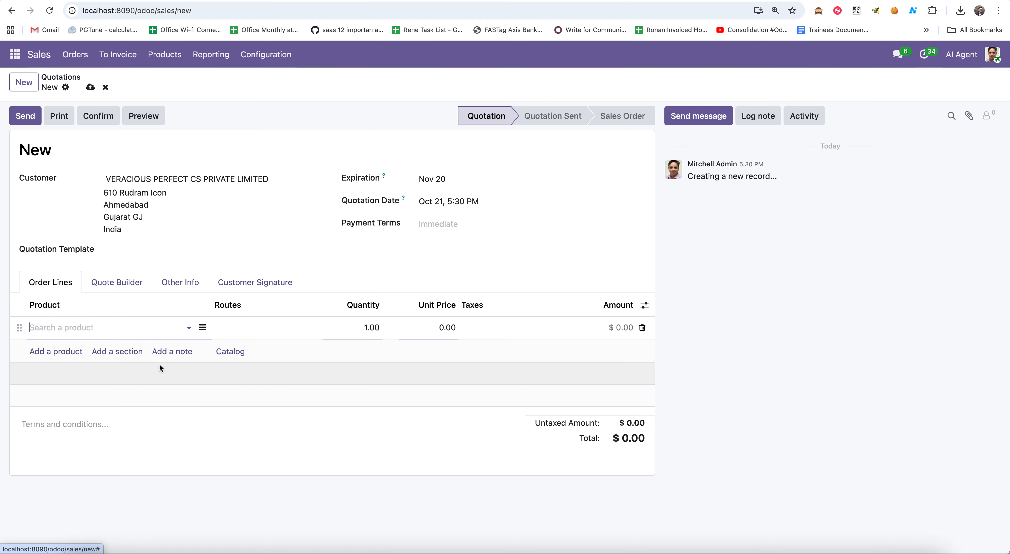
{"action": "left_click", "coordinate": [358, 336]}
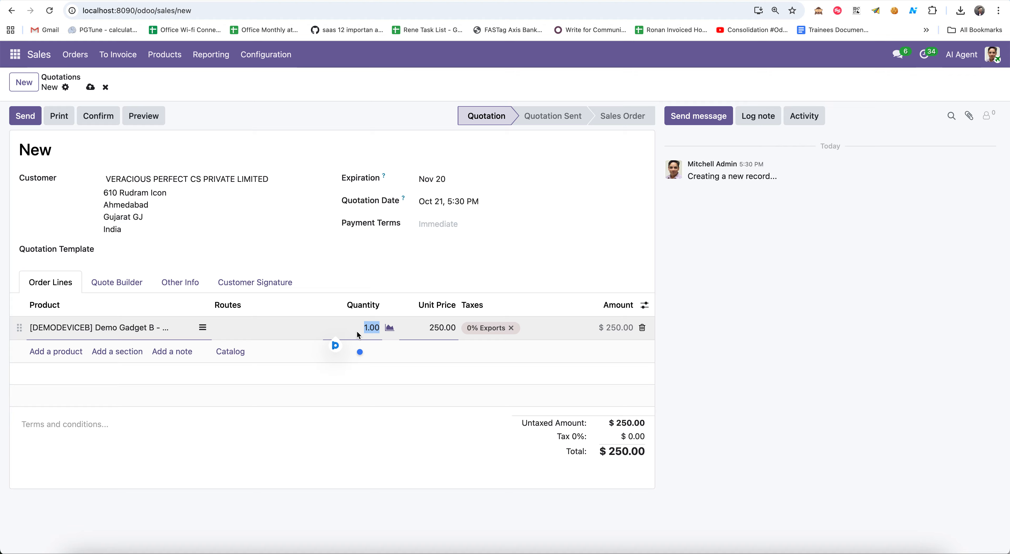
{"action": "type", "text": "90"}
{"action": "key", "text": "Tab"}
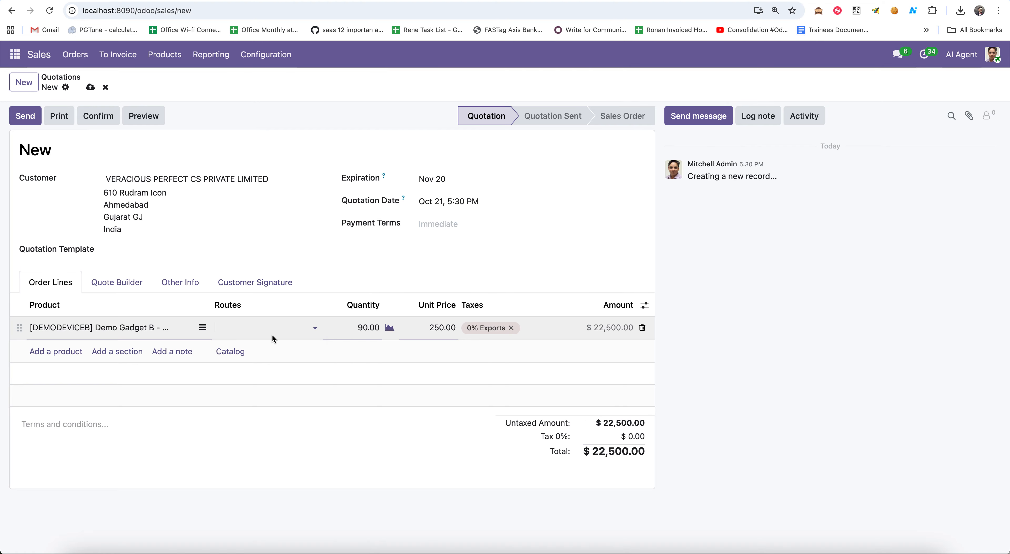
- Check the inventory routes of Demo Gadget B - Quantity Test from the order line and return to the quotation
{"action": "left_click", "coordinate": [189, 329]}
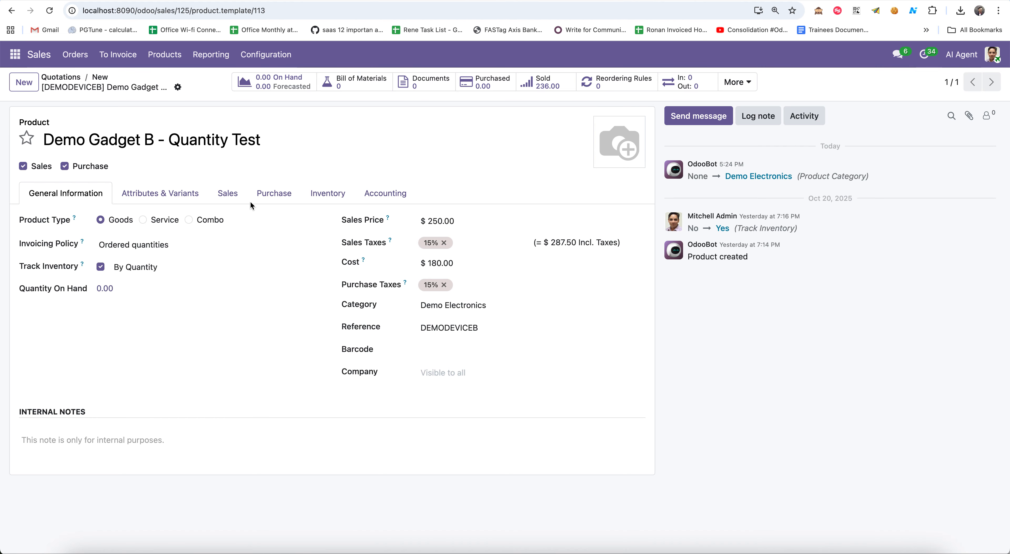
{"action": "left_click", "coordinate": [327, 193]}
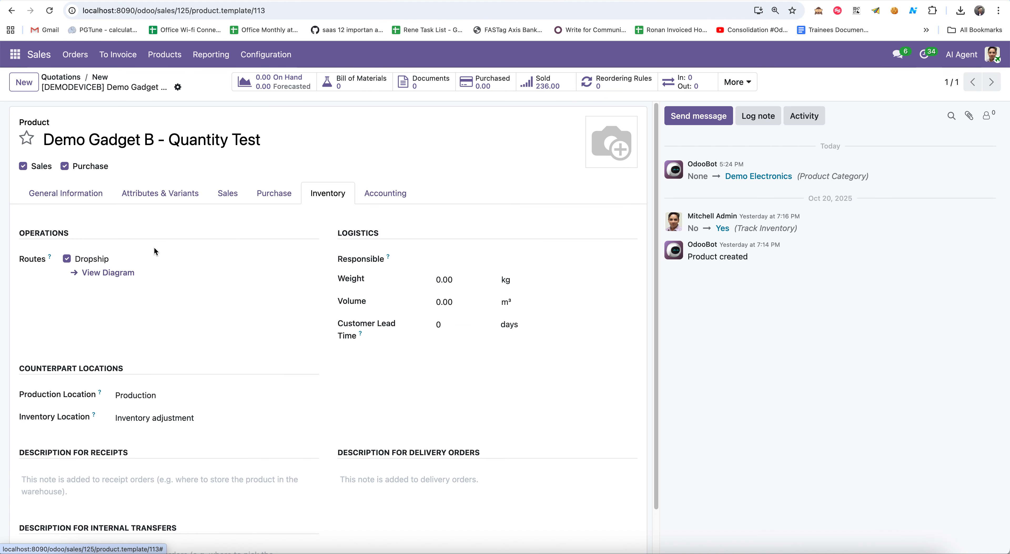
{"action": "left_click", "coordinate": [101, 78]}
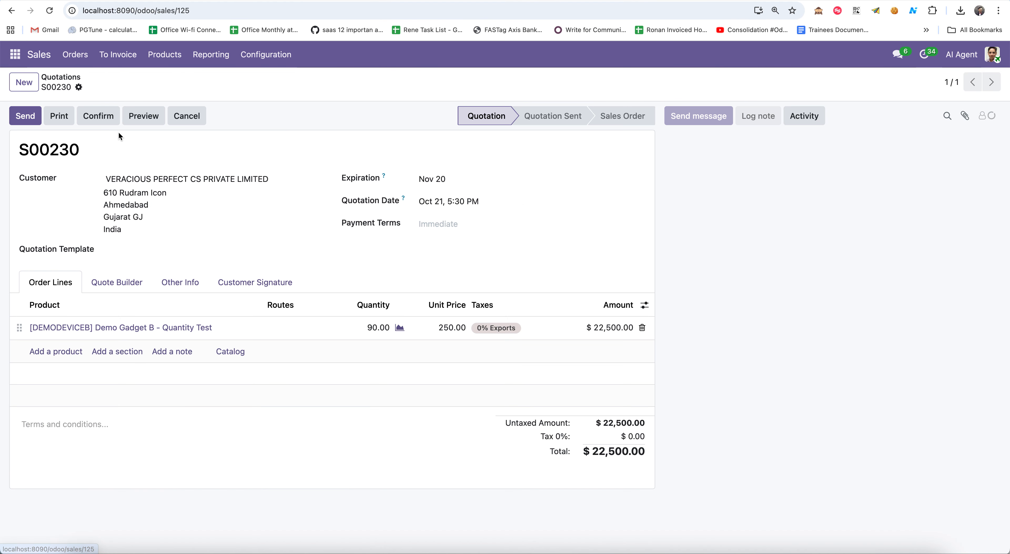
- Assign the Dropship route to the Demo Gadget B order line, then save and confirm the quotation
{"action": "left_click", "coordinate": [264, 329]}
{"action": "left_click", "coordinate": [291, 330]}
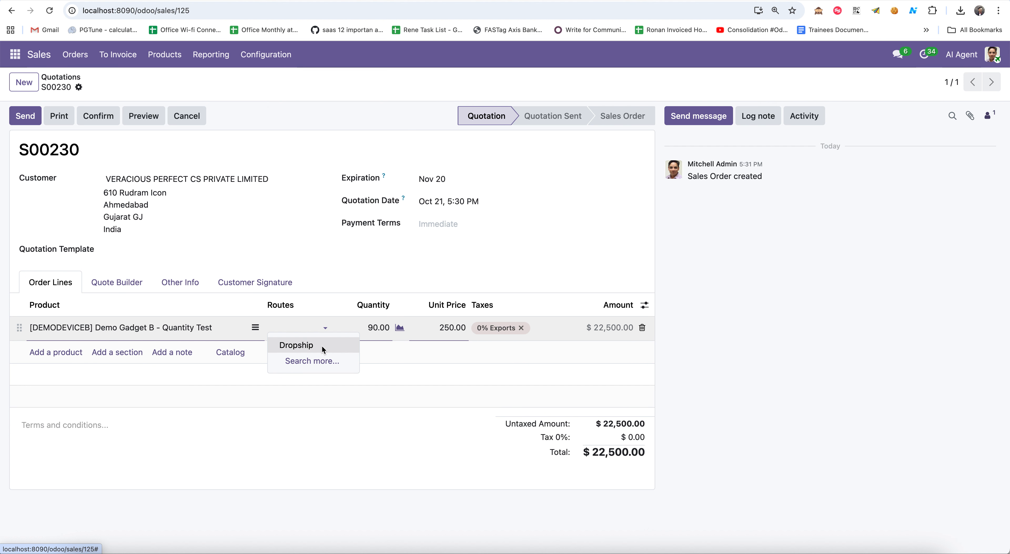
{"action": "left_click", "coordinate": [315, 350]}
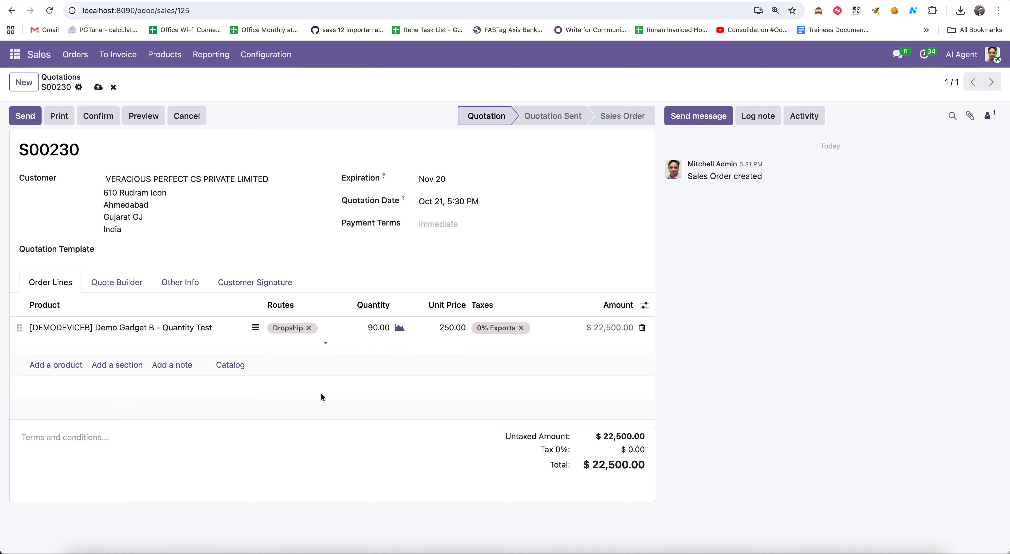
{"action": "left_click", "coordinate": [98, 87]}
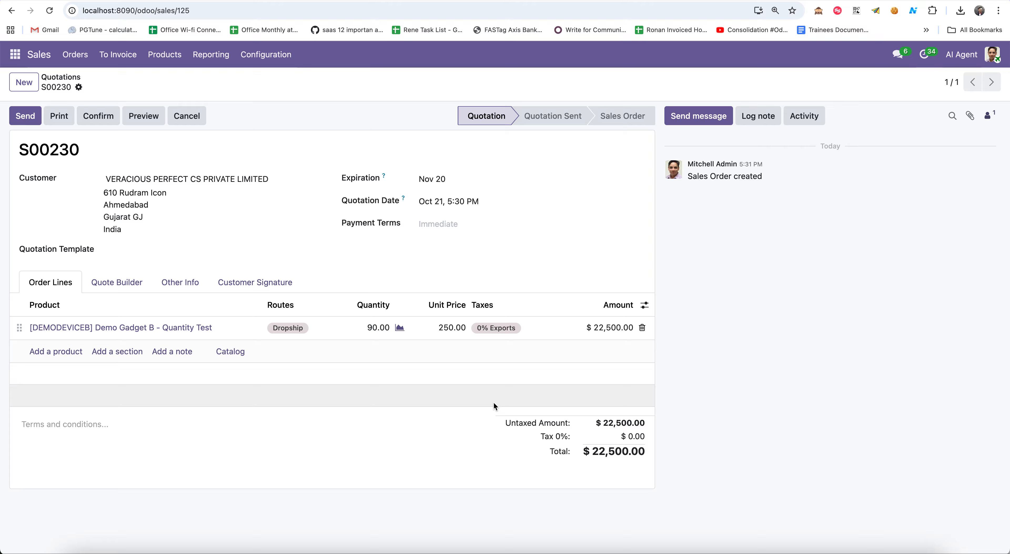
{"action": "left_click", "coordinate": [98, 116]}
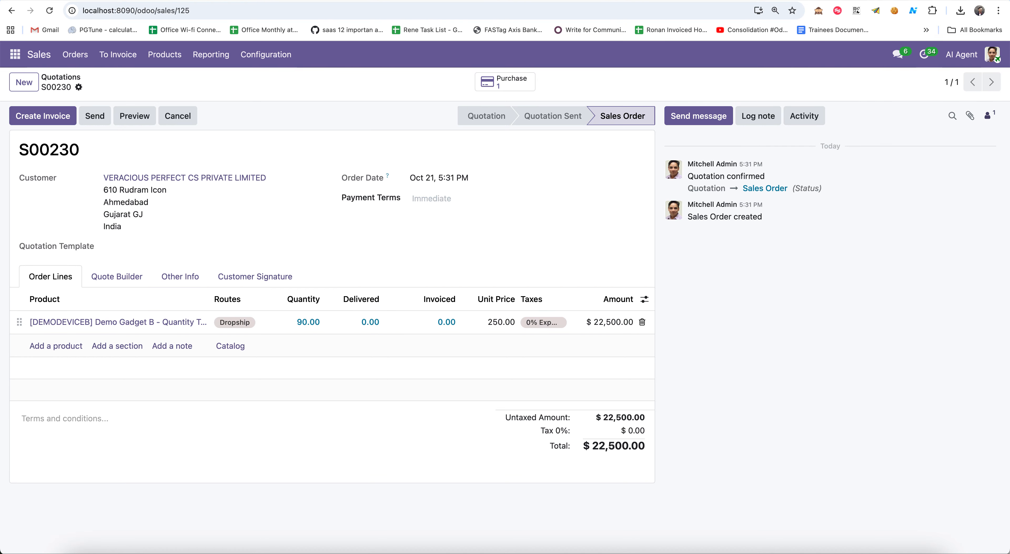
- Compare the vendor quantities, prices and lead times of Demo Gadget B in the product tab with the confirmed sales order
{"action": "left_click", "coordinate": [151, 0]}
{"action": "left_click", "coordinate": [183, 163]}
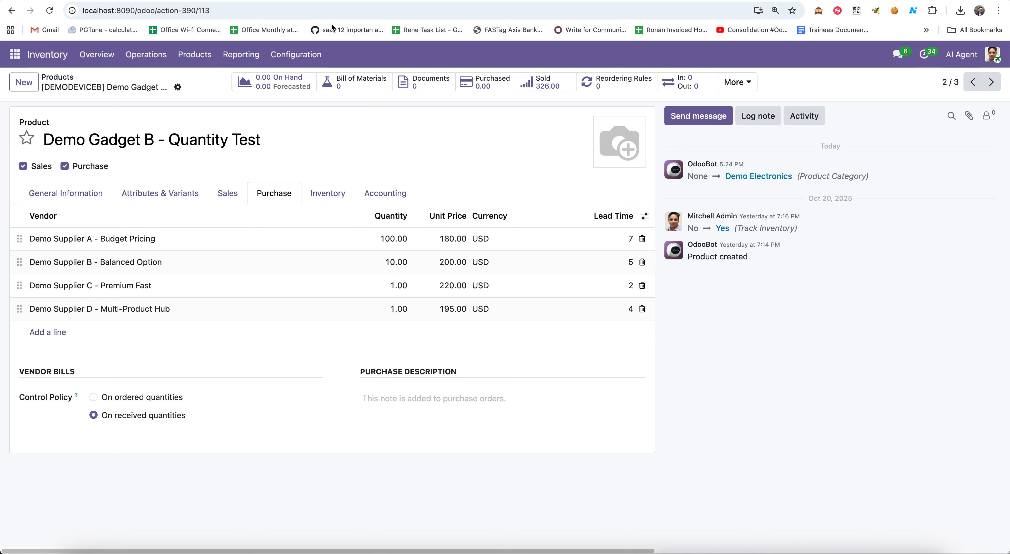
{"action": "left_click", "coordinate": [228, 0]}
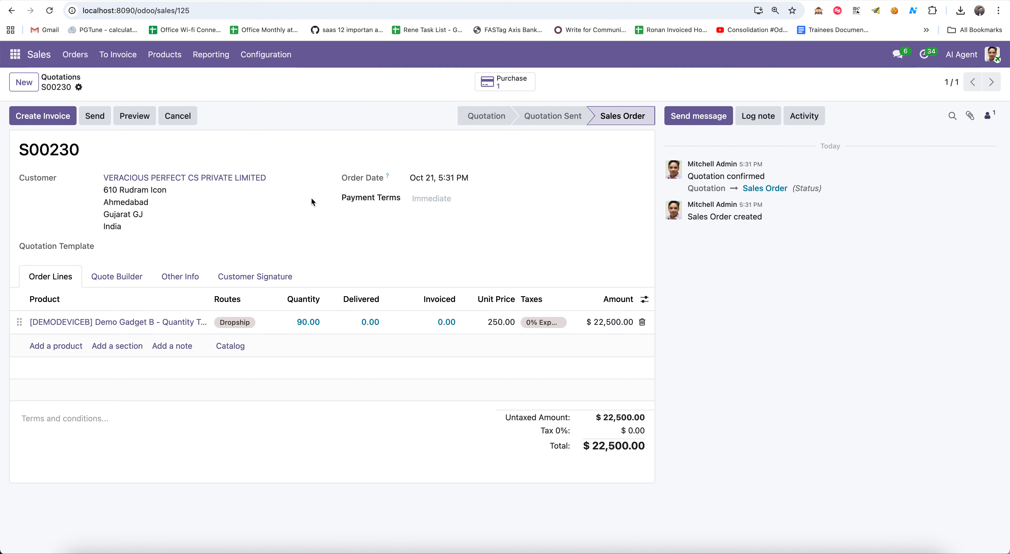
{"action": "left_click", "coordinate": [151, 1]}
- Open the request for quotation linked to the sales order and confirm it as a purchase order
{"action": "left_click", "coordinate": [516, 81]}
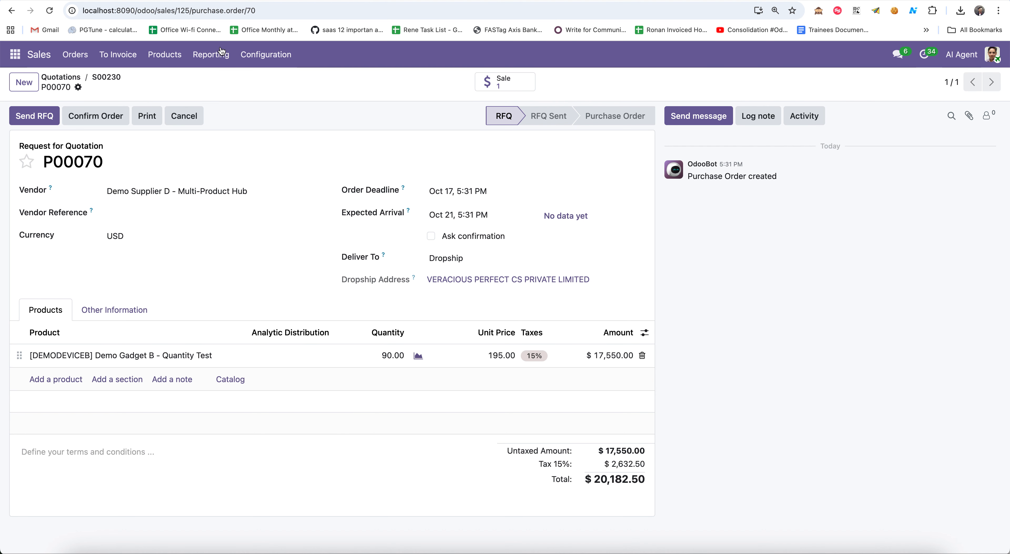
{"action": "left_click", "coordinate": [188, 0]}
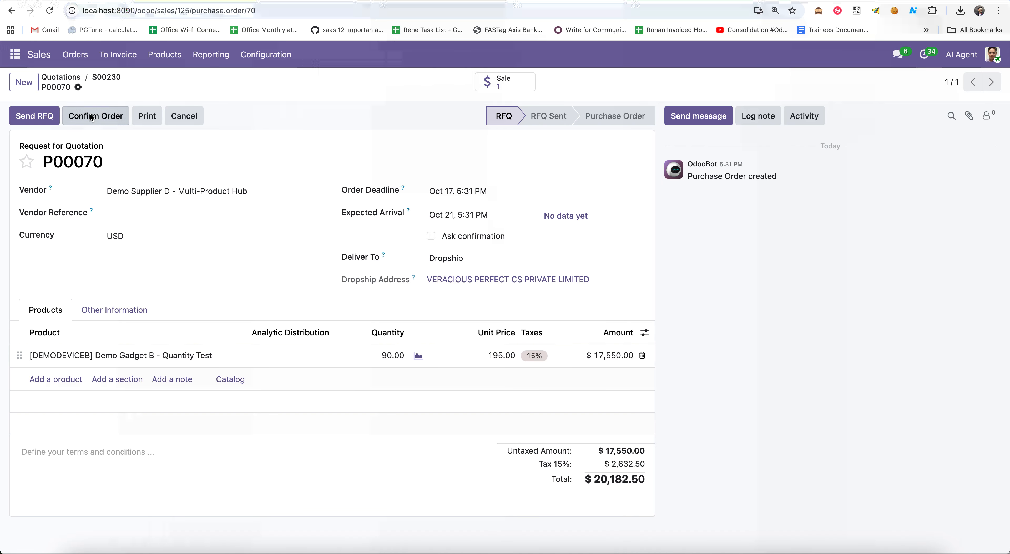
{"action": "left_click", "coordinate": [91, 116]}
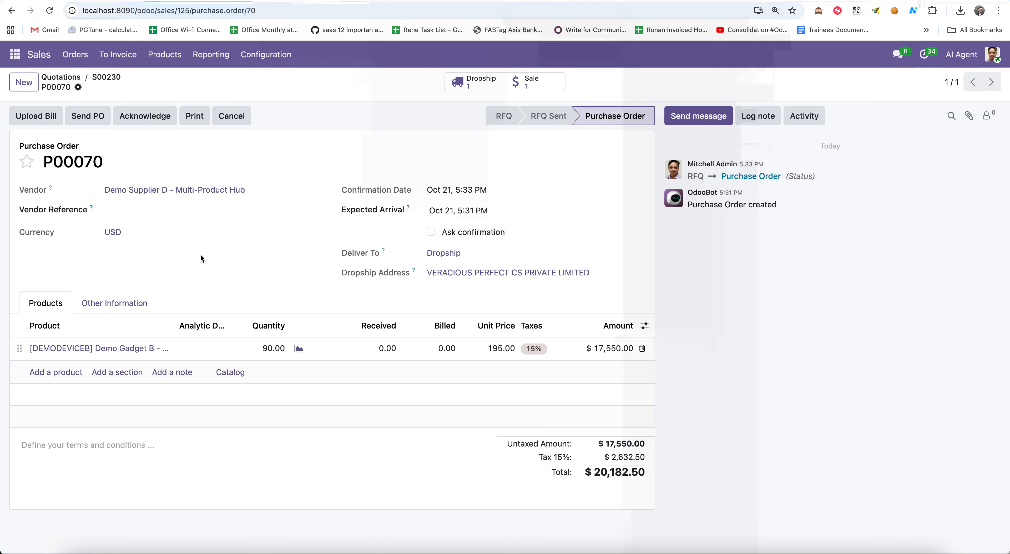
- Return to the Quotations list, duplicate its browser tab and open the Inventory app in the duplicate
{"action": "left_click", "coordinate": [105, 77]}
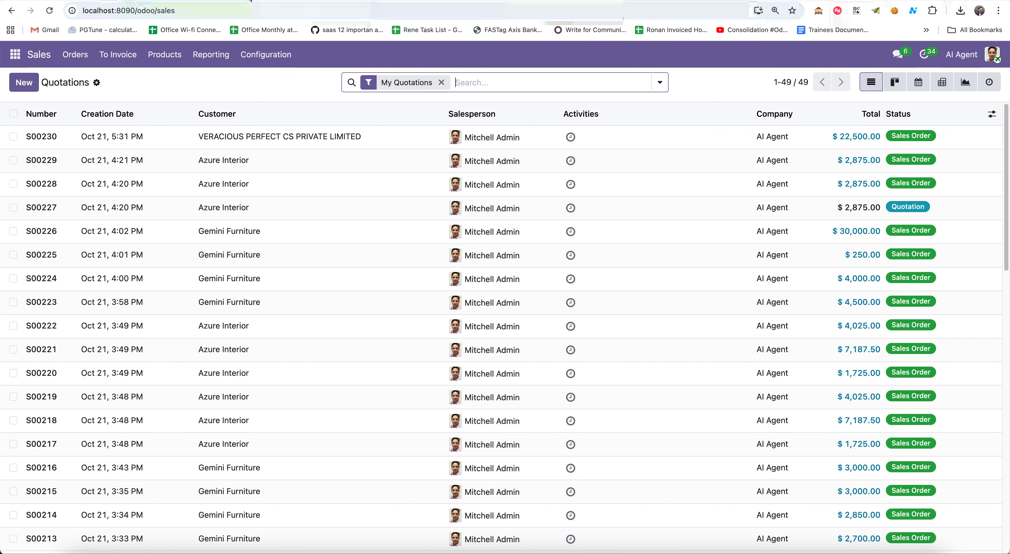
{"action": "right_click", "coordinate": [245, 1]}
{"action": "left_click", "coordinate": [282, 61]}
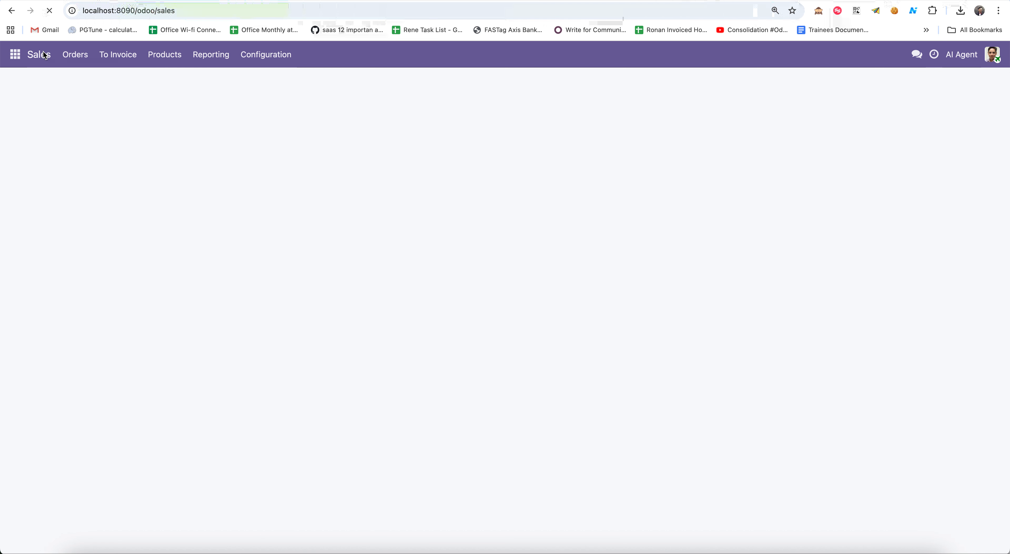
{"action": "left_click", "coordinate": [17, 53]}
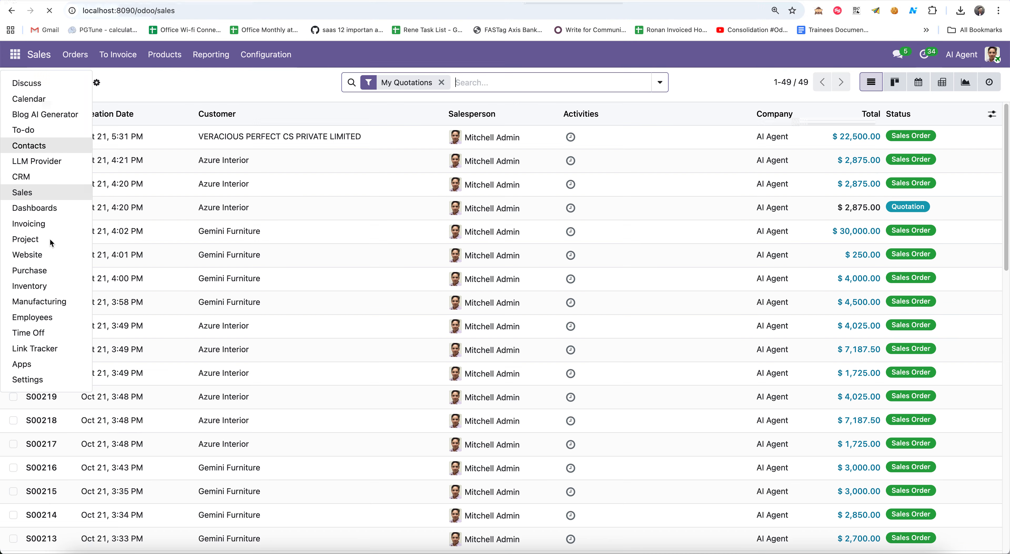
{"action": "left_click", "coordinate": [44, 288]}
- Reload Inventory and open the Vendor Selection Logs entry for Demo Supplier D - Multi-Product Hub
{"action": "left_click", "coordinate": [241, 55]}
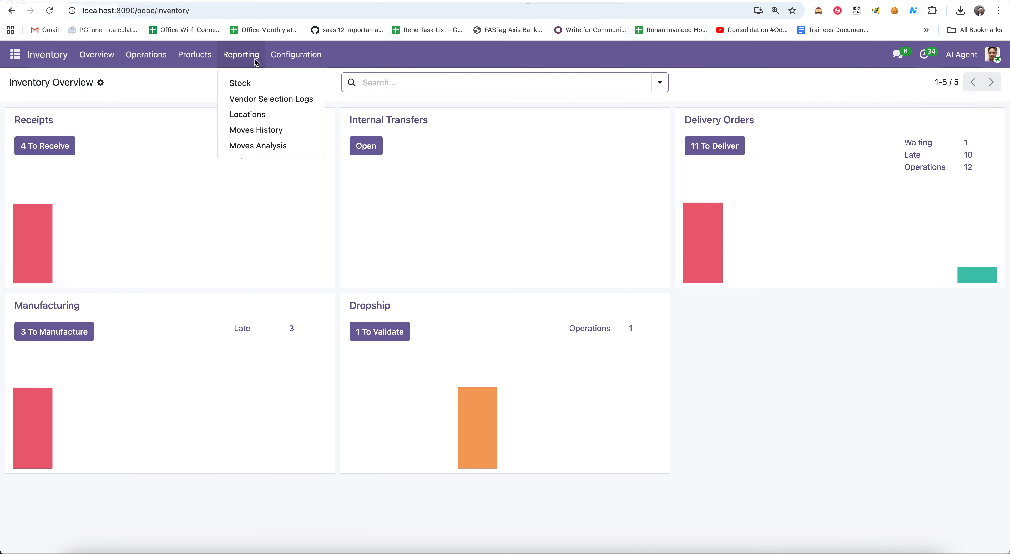
{"action": "left_click", "coordinate": [279, 98]}
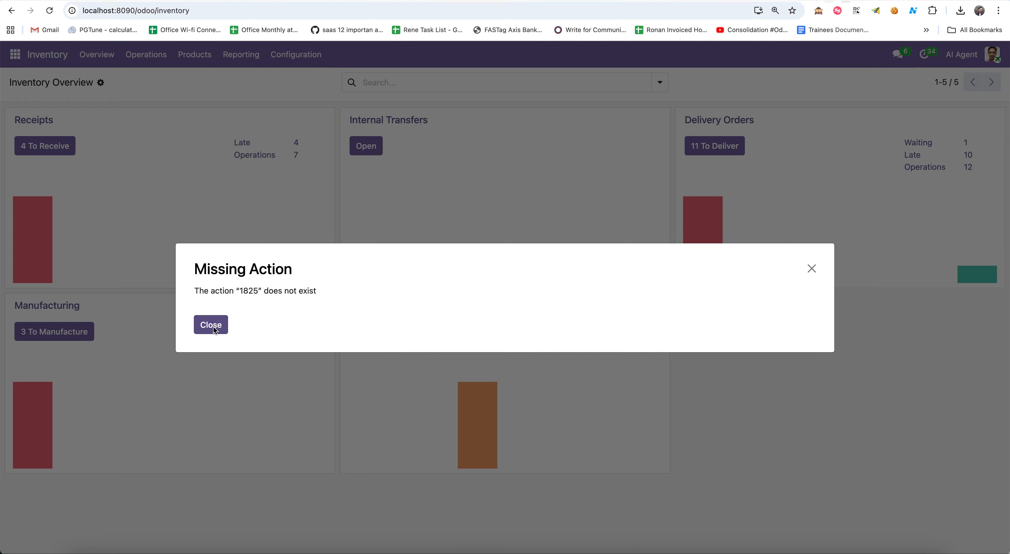
{"action": "left_click", "coordinate": [224, 324]}
{"action": "left_click", "coordinate": [49, 11]}
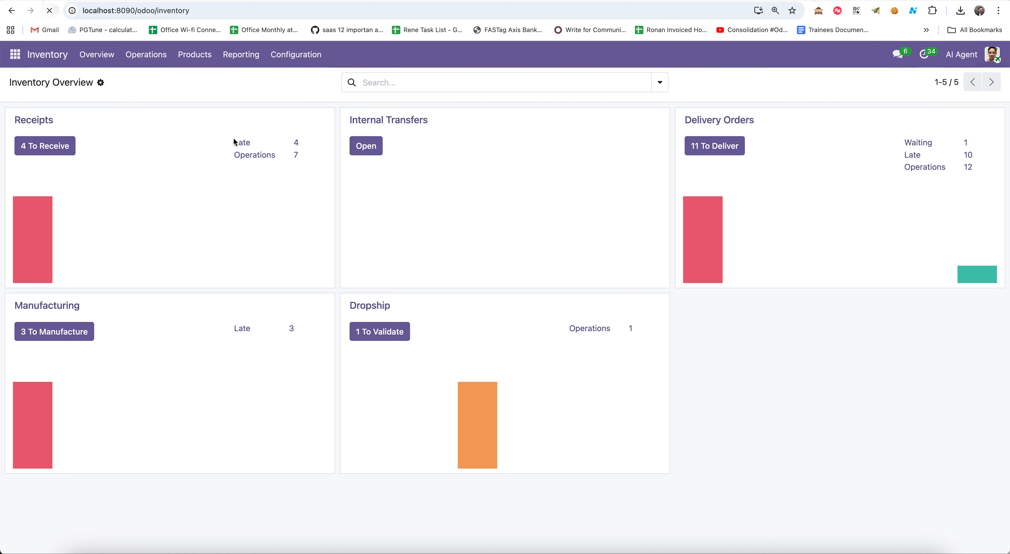
{"action": "left_click", "coordinate": [244, 55]}
{"action": "left_click", "coordinate": [270, 99]}
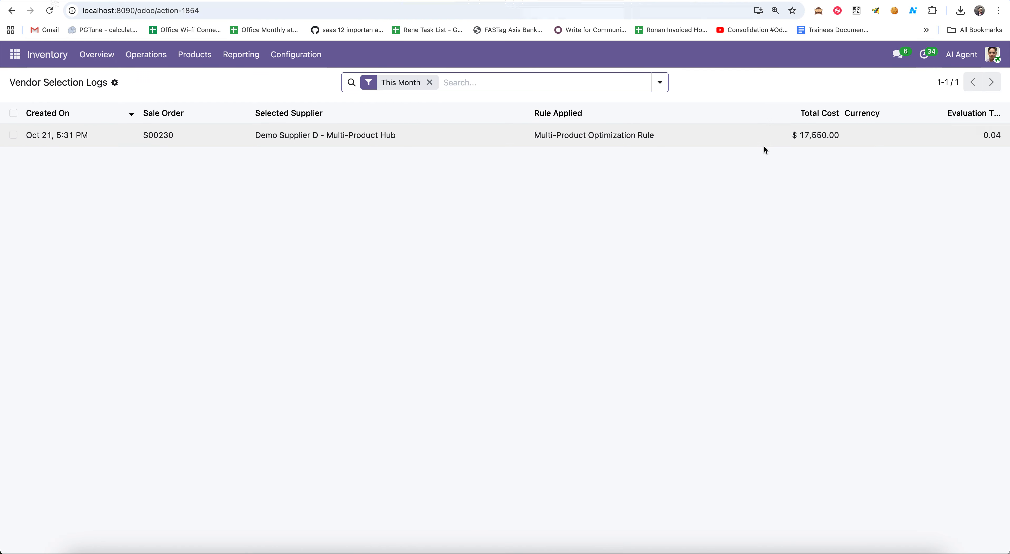
{"action": "left_click", "coordinate": [352, 135]}
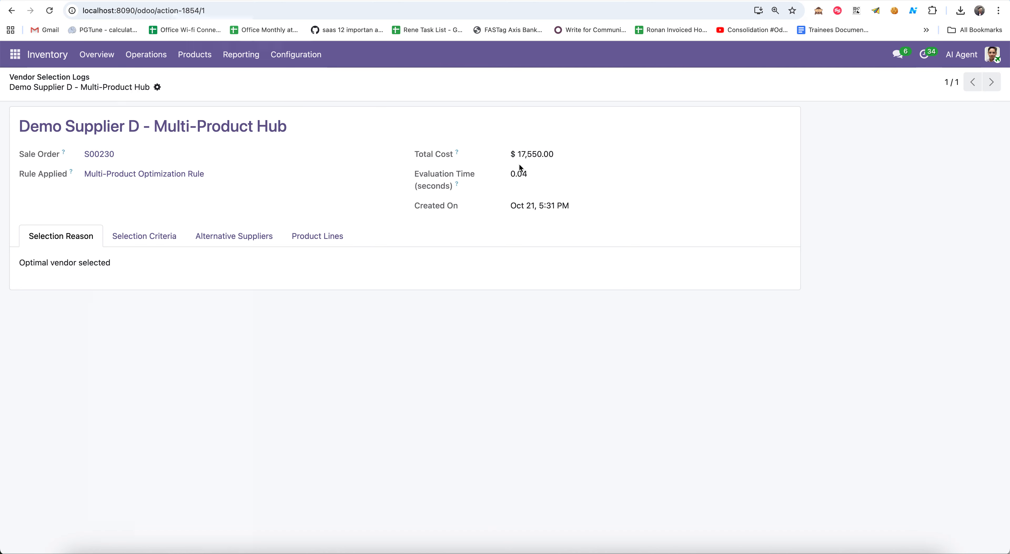
- View the purchase order linked to the VERACIOUS PERFECT CS PRIVATE LIMITED sales order in the Sales tab
{"action": "left_click", "coordinate": [199, 0]}
{"action": "left_click", "coordinate": [268, 139]}
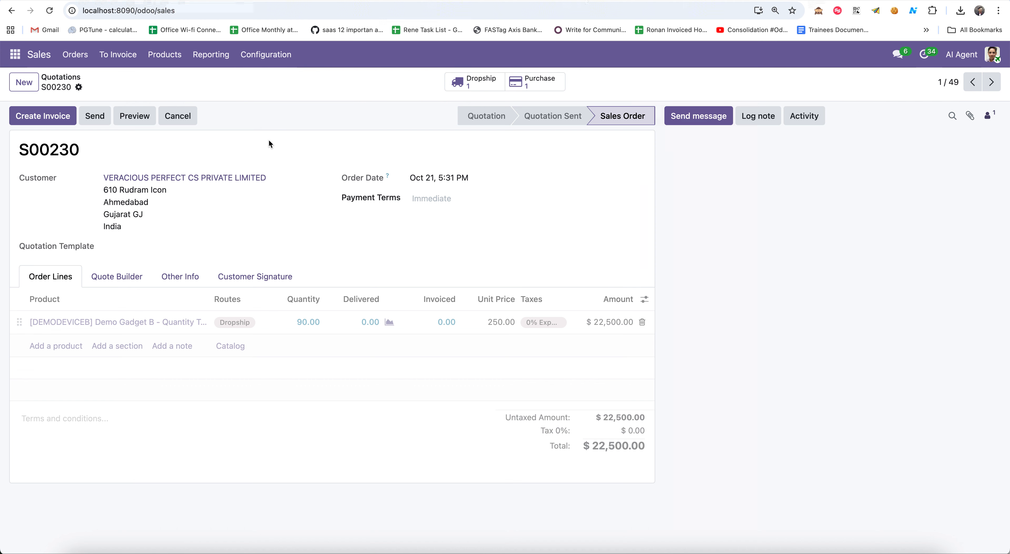
{"action": "left_click", "coordinate": [525, 85]}
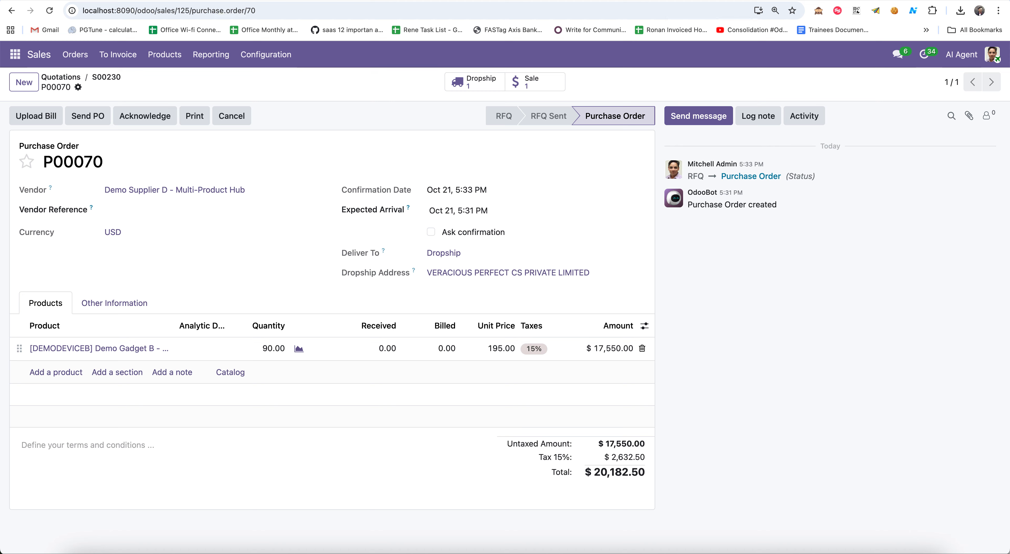
- Review the vendor selection log's criteria, alternative suppliers and product lines, then return to the sales order
{"action": "left_click", "coordinate": [275, 0]}
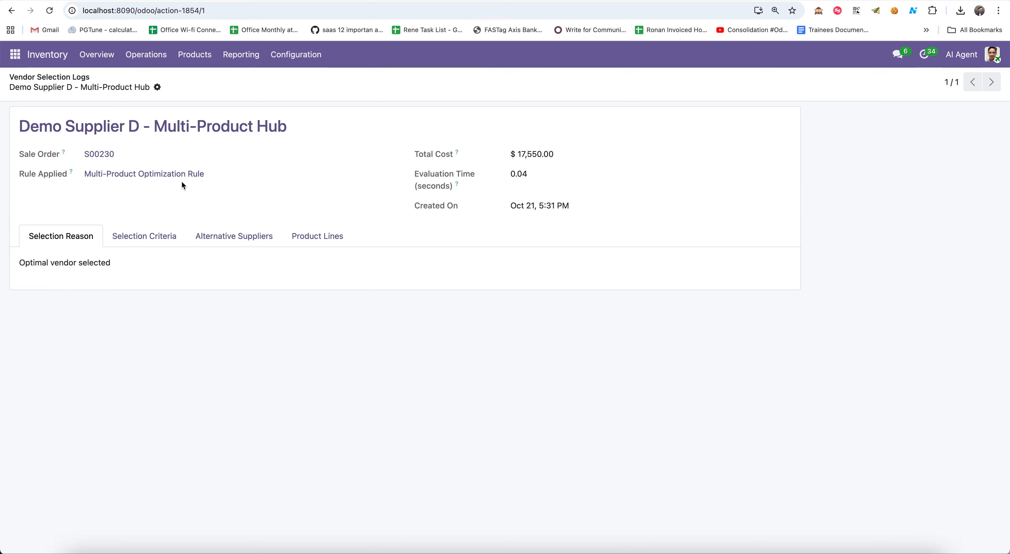
{"action": "left_click", "coordinate": [163, 237]}
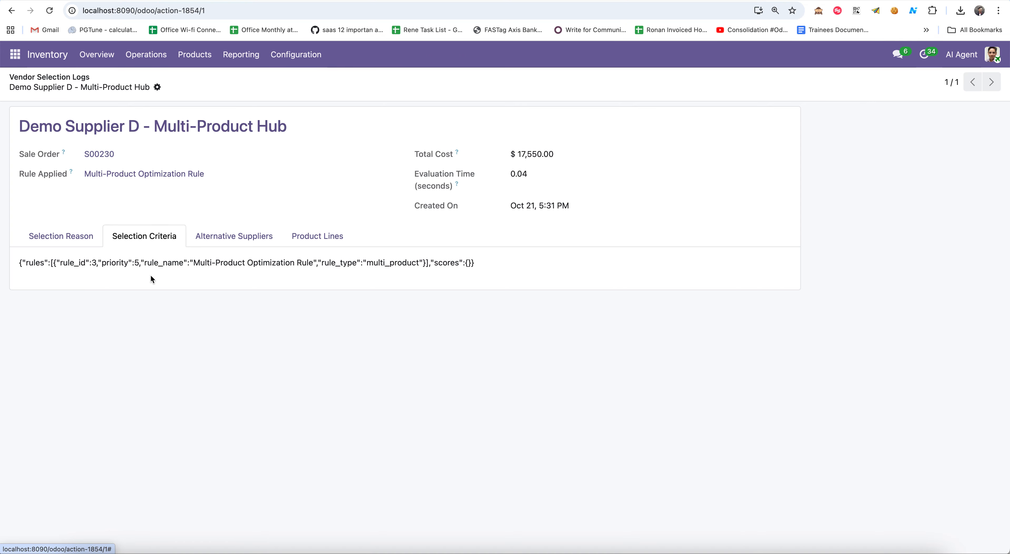
{"action": "left_click", "coordinate": [230, 235]}
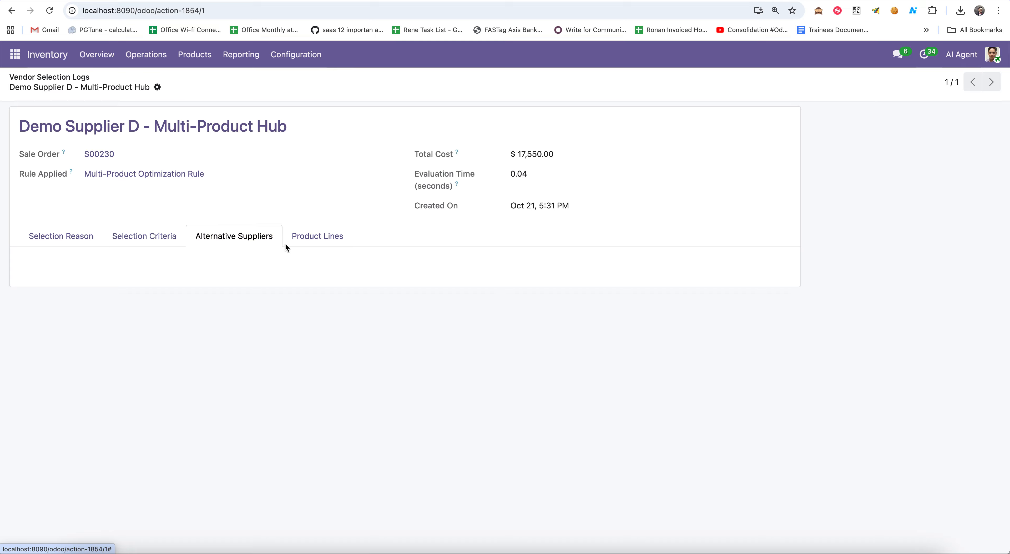
{"action": "left_click", "coordinate": [317, 235]}
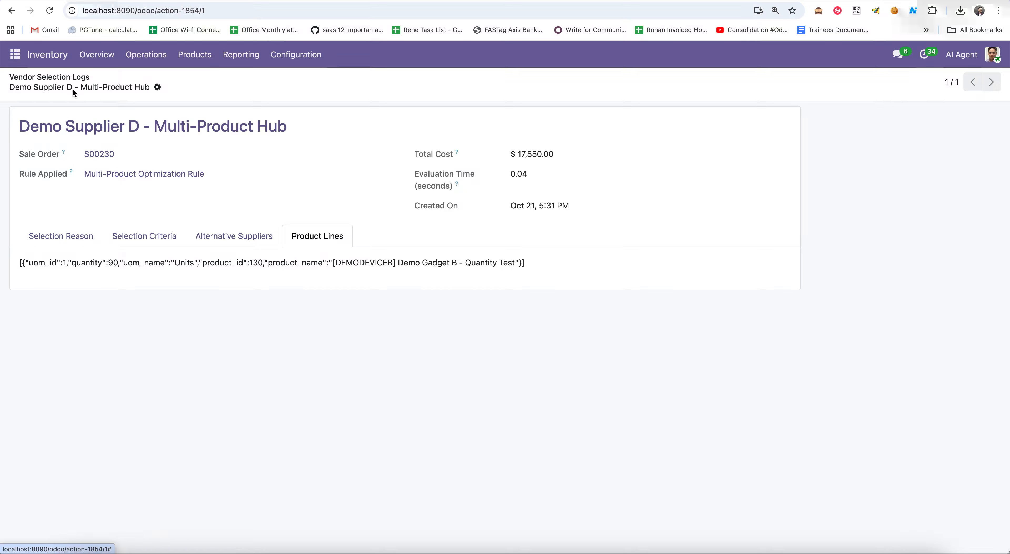
{"action": "left_click", "coordinate": [53, 77]}
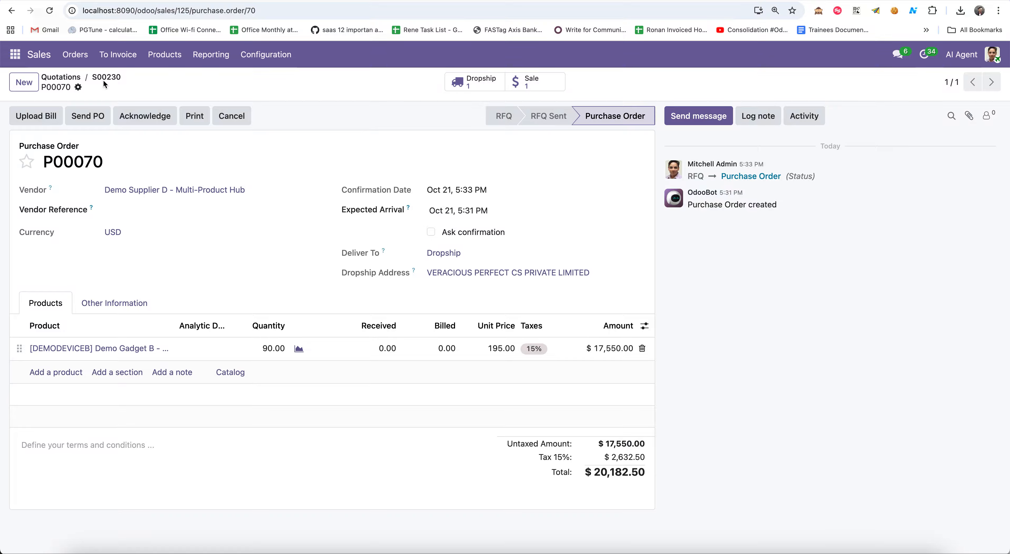
{"action": "left_click", "coordinate": [105, 77]}
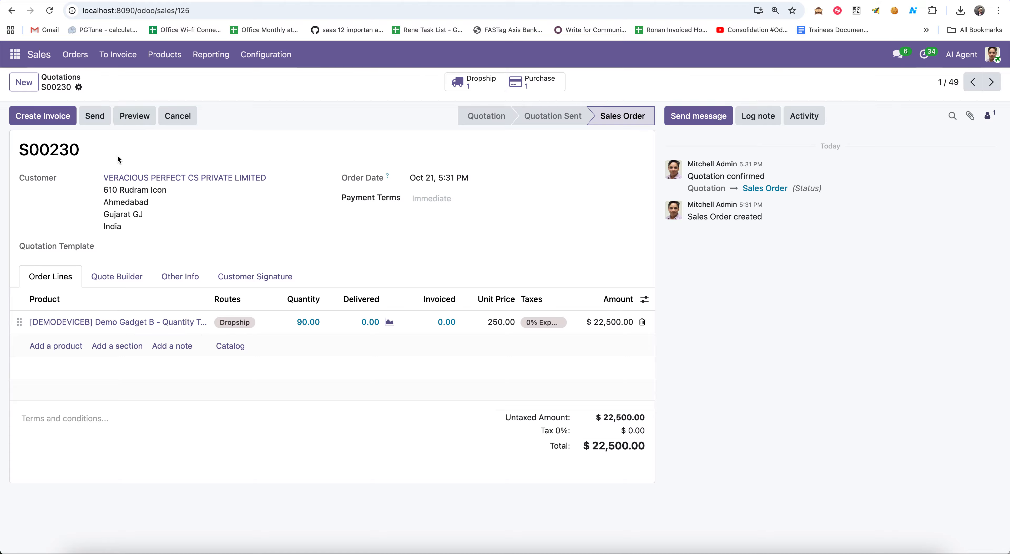
- Duplicate the VERACIOUS PERFECT CS PRIVATE LIMITED sales order with the Demo Gadget B quantity set to 200, and confirm it
{"action": "left_click", "coordinate": [79, 87]}
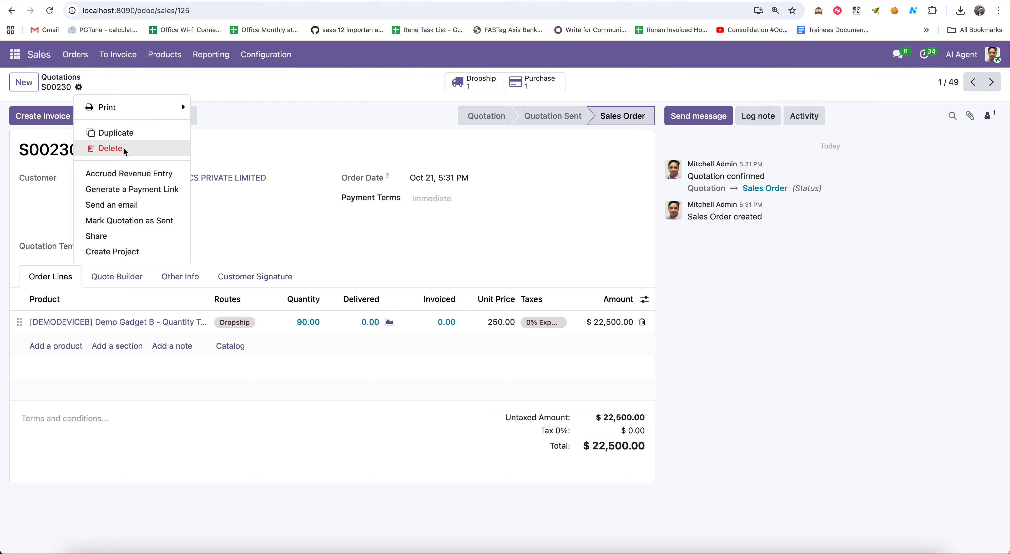
{"action": "left_click", "coordinate": [479, 317]}
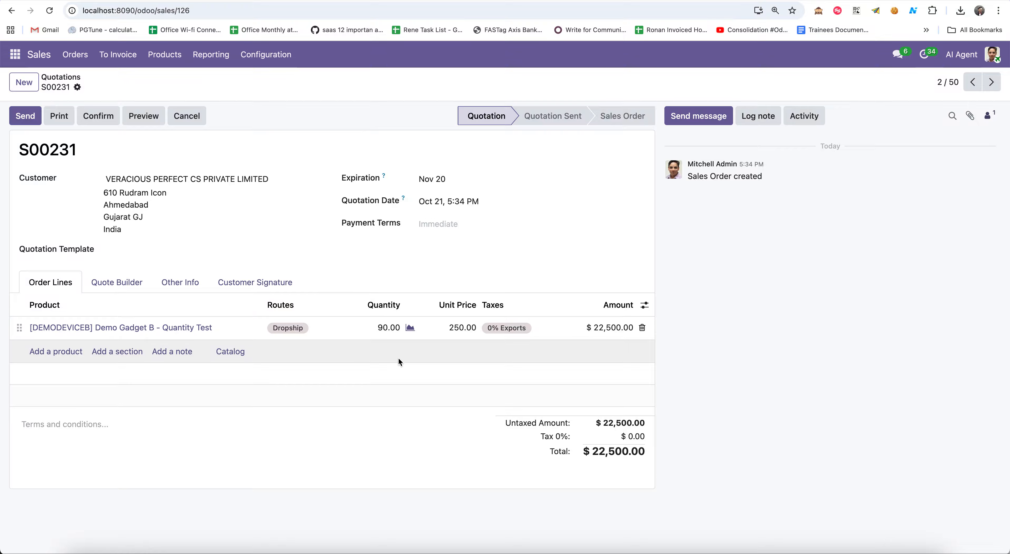
{"action": "left_click", "coordinate": [376, 329]}
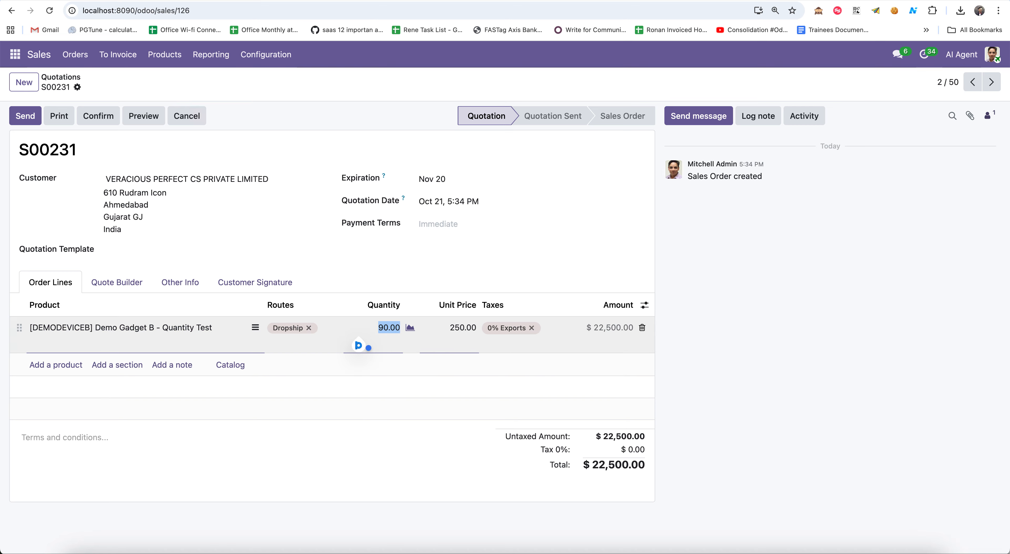
{"action": "type", "text": "200"}
{"action": "key", "text": "Tab"}
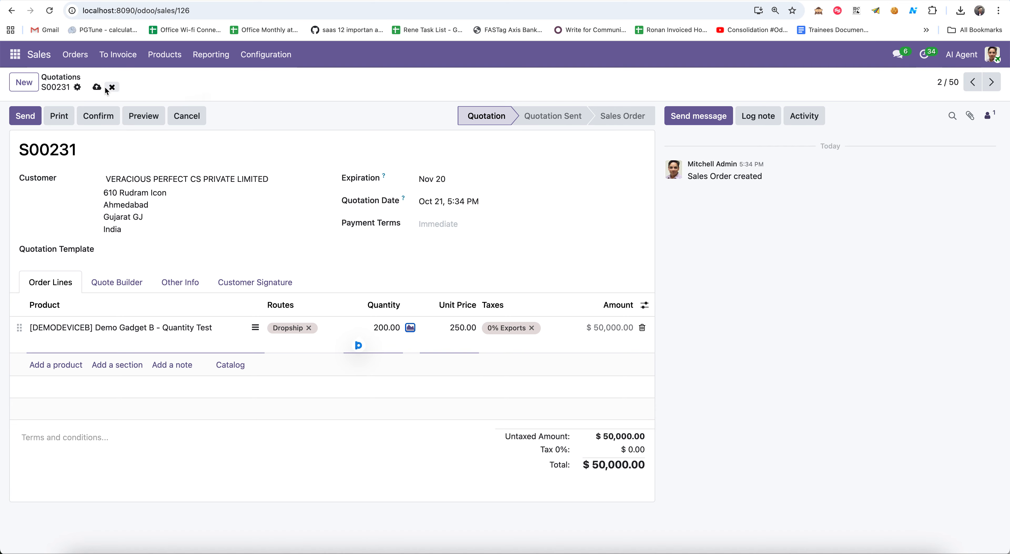
{"action": "left_click", "coordinate": [97, 87]}
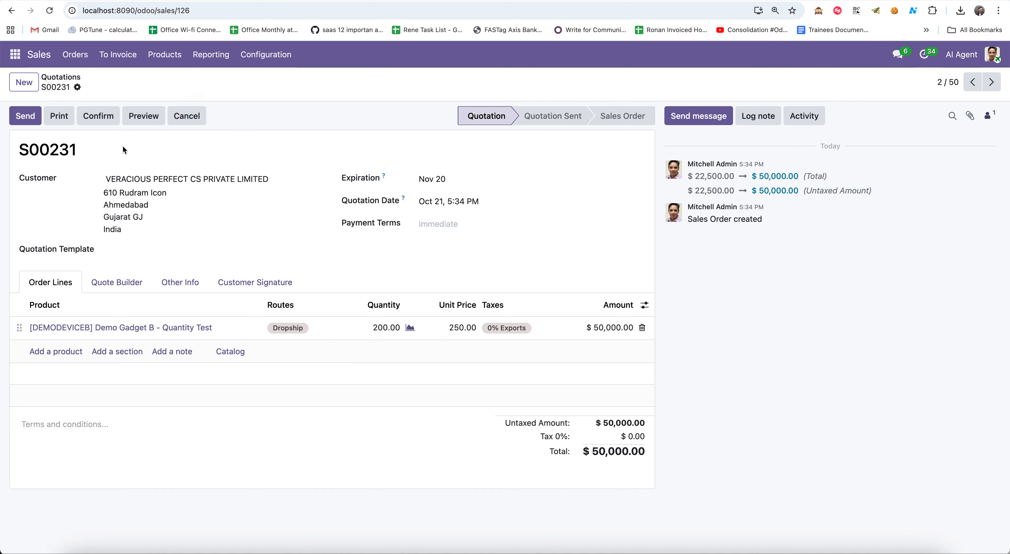
{"action": "left_click", "coordinate": [108, 124]}
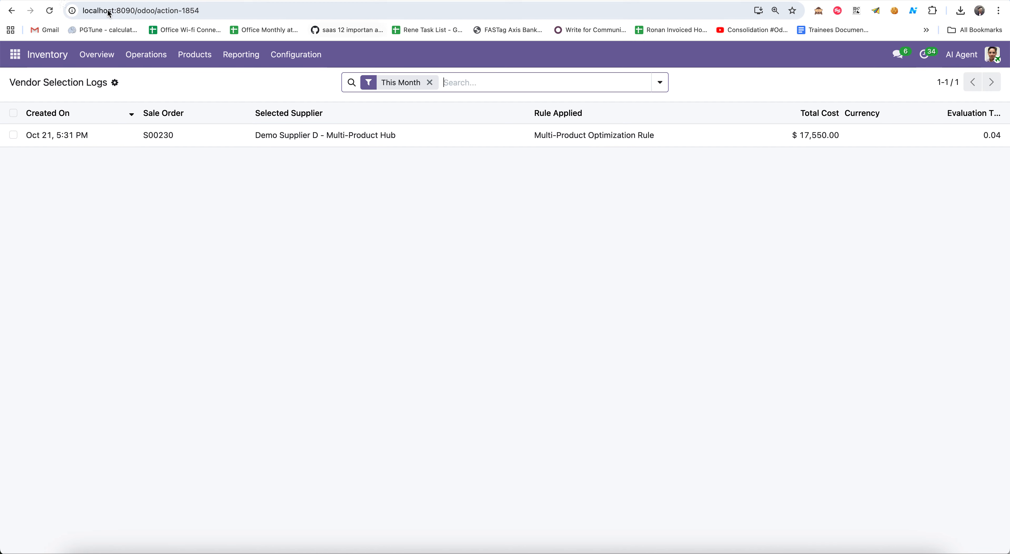
- Check the new order's linked purchase order against the reloaded Vendor Selection Logs, then return to the Quotations list
{"action": "left_click", "coordinate": [228, 1]}
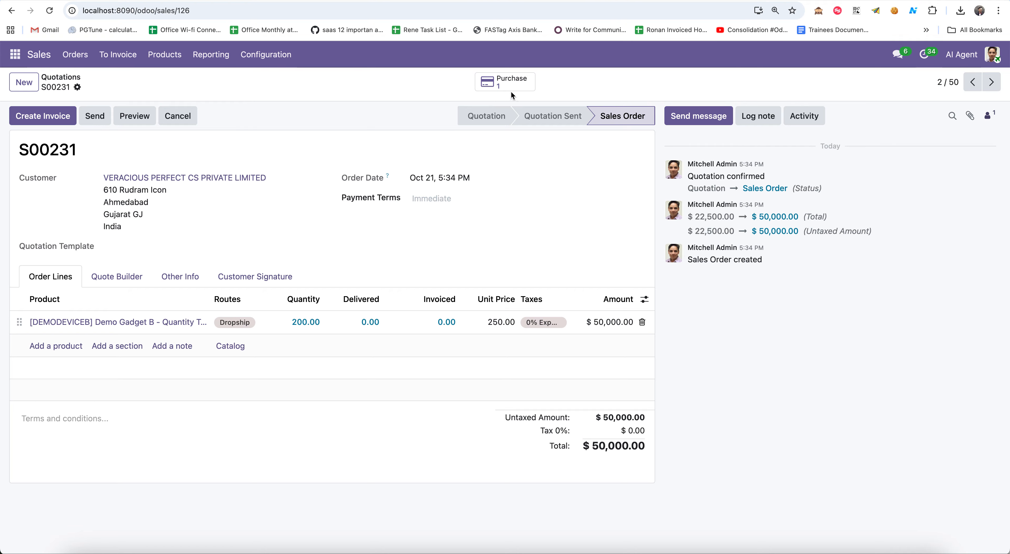
{"action": "left_click", "coordinate": [513, 82]}
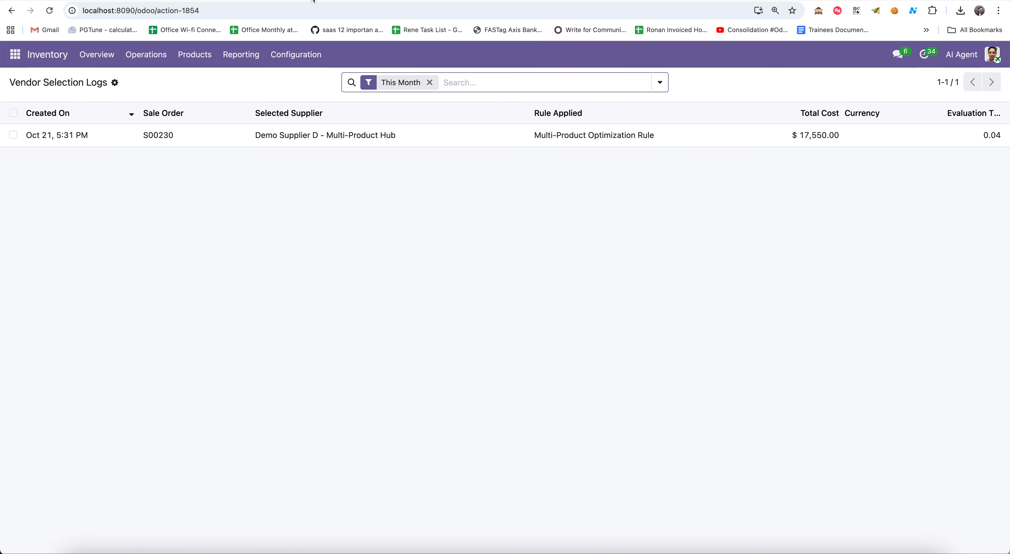
{"action": "left_click", "coordinate": [49, 11]}
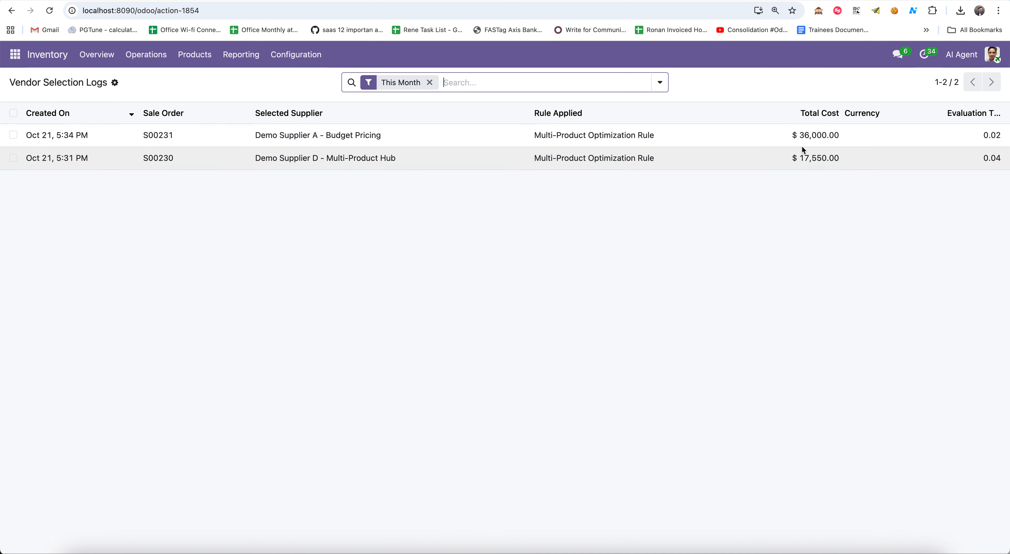
{"action": "left_click", "coordinate": [993, 144]}
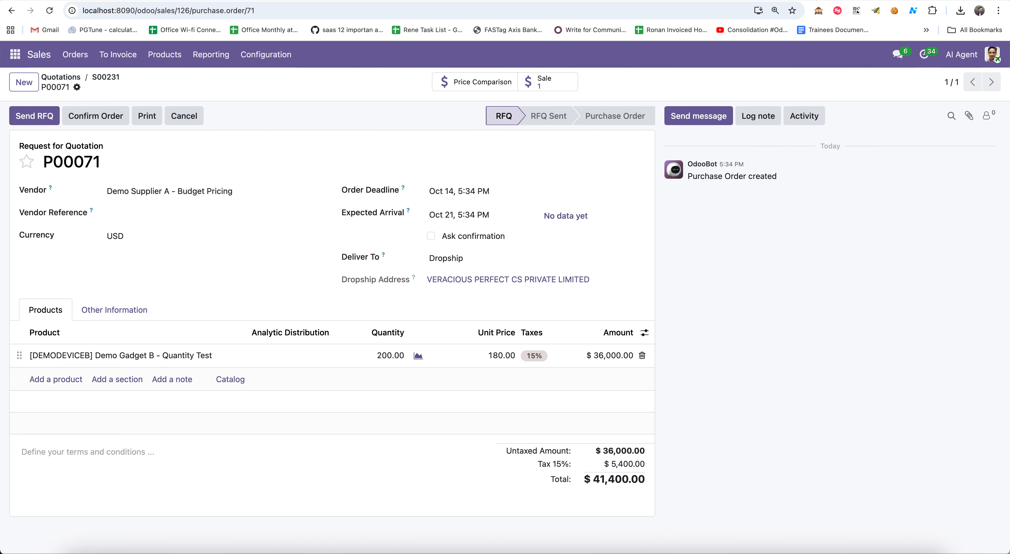
{"action": "left_click", "coordinate": [76, 83]}
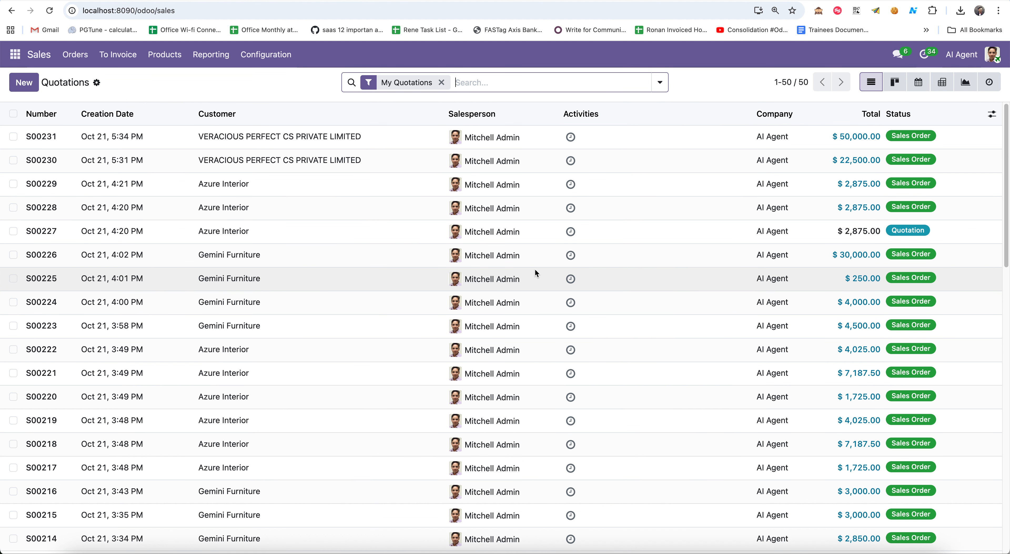
- Open the Vendors → Customers Buy rule for the Dropship route in Inventory and review its dynamic vendor selection settings
{"action": "left_click", "coordinate": [272, 46]}
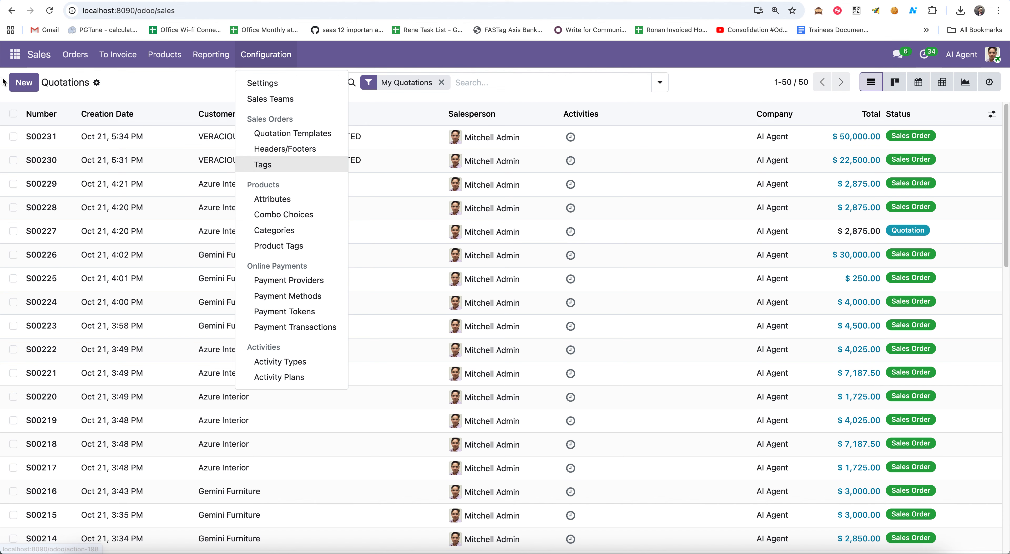
{"action": "left_click", "coordinate": [15, 55]}
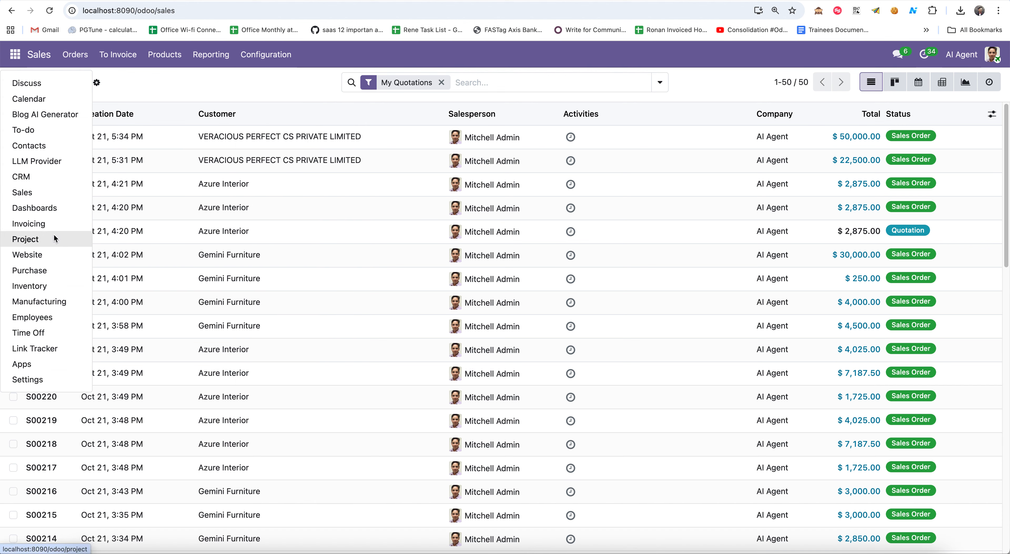
{"action": "left_click", "coordinate": [47, 289]}
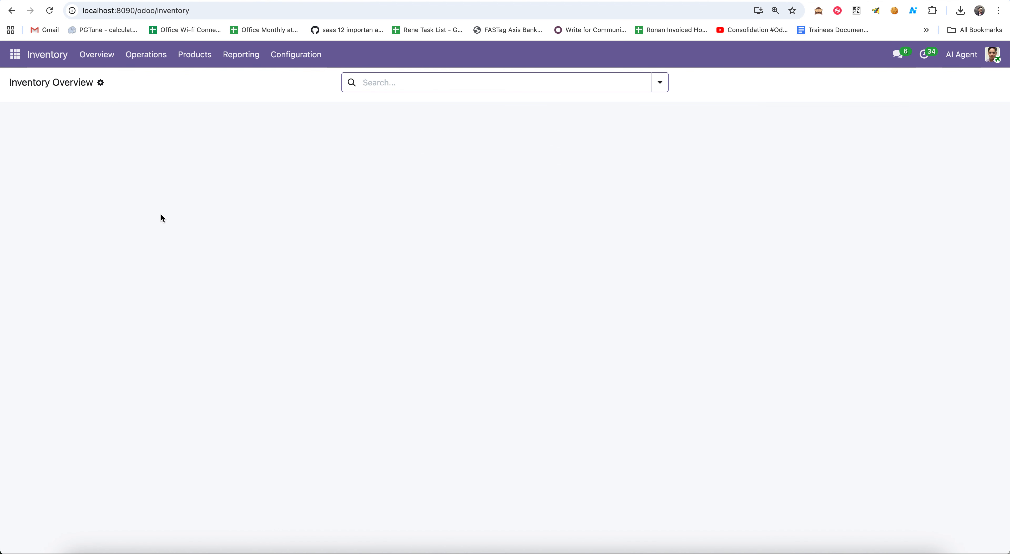
{"action": "left_click", "coordinate": [298, 60]}
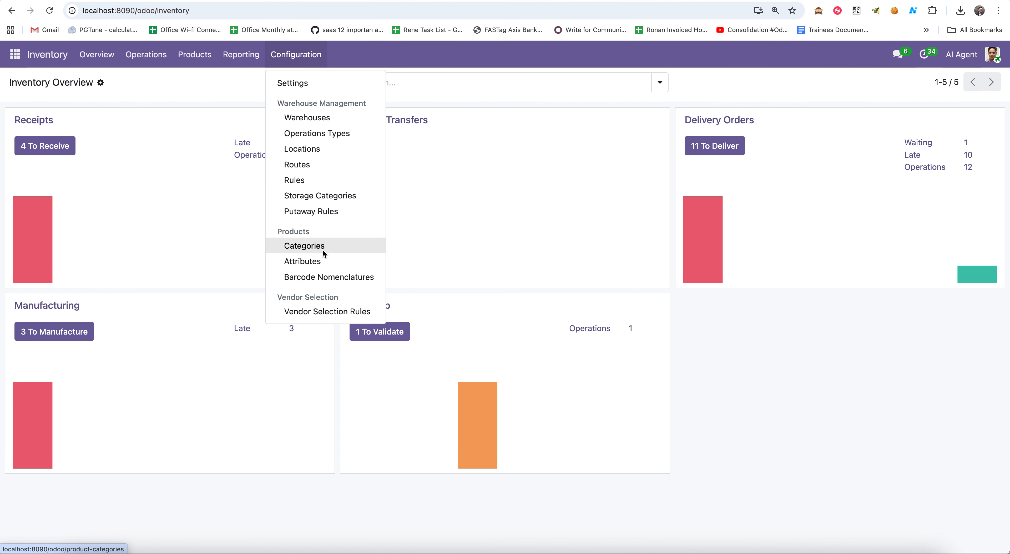
{"action": "left_click", "coordinate": [327, 178]}
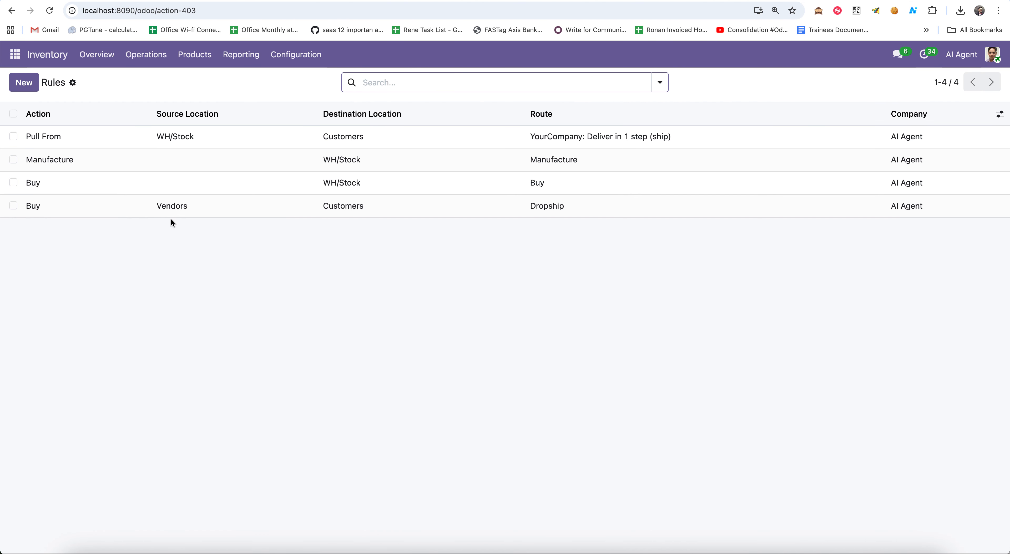
{"action": "left_click", "coordinate": [563, 211]}
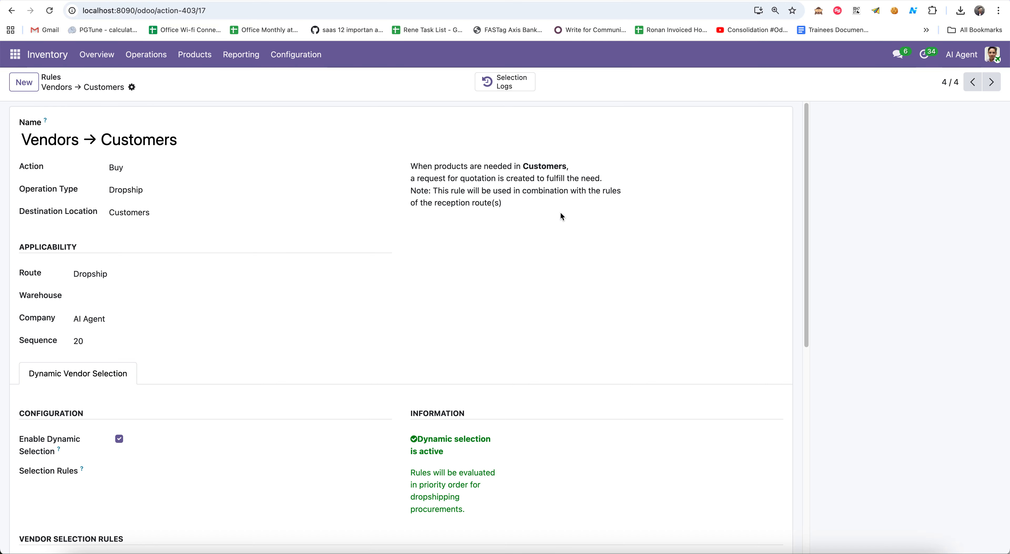
{"action": "scroll", "coordinate": [278, 426], "scroll_direction": "down", "scroll_amount": 9}
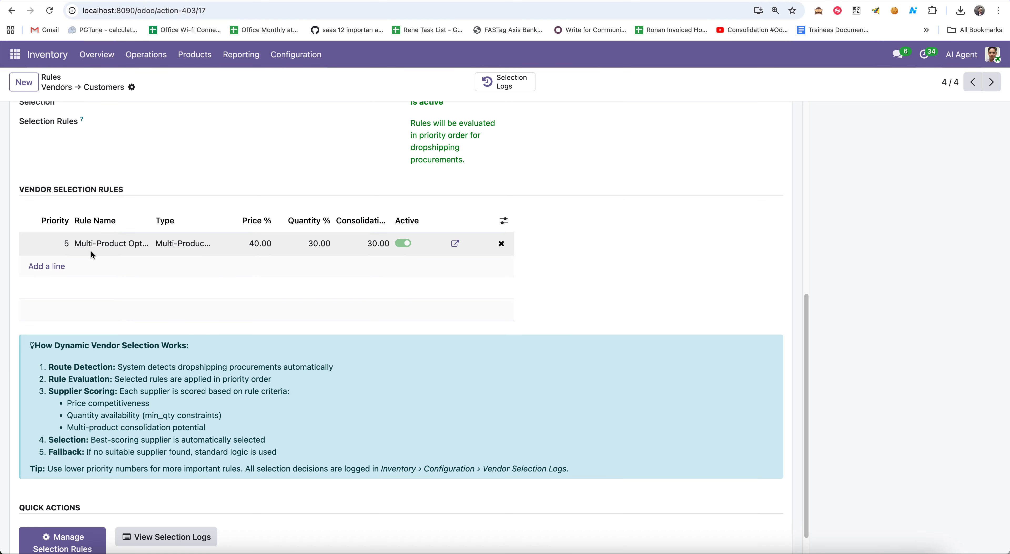
{"action": "scroll", "coordinate": [359, 354], "scroll_direction": "up", "scroll_amount": 9}
{"action": "scroll", "coordinate": [565, 420], "scroll_direction": "down", "scroll_amount": 5}
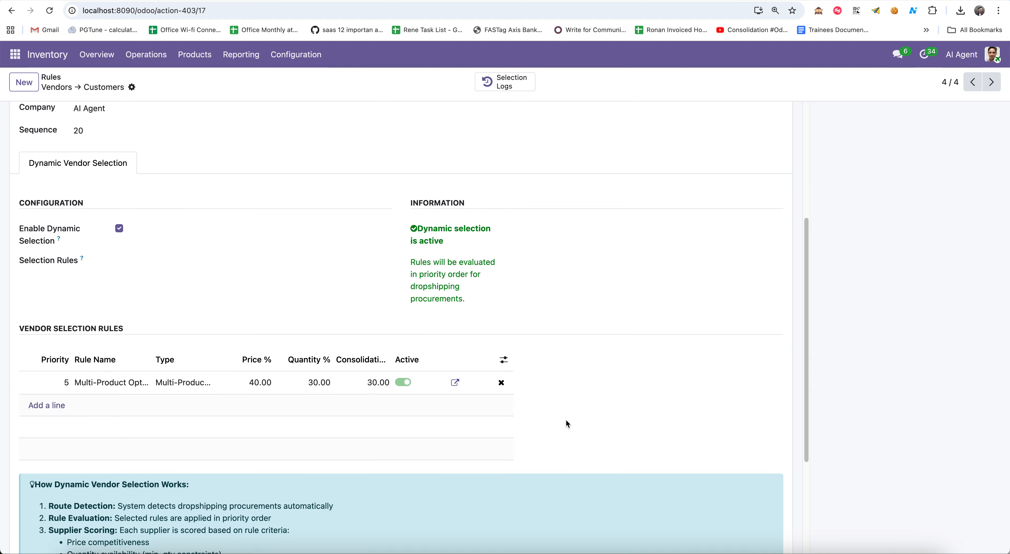
{"action": "scroll", "coordinate": [573, 381], "scroll_direction": "up", "scroll_amount": 5}
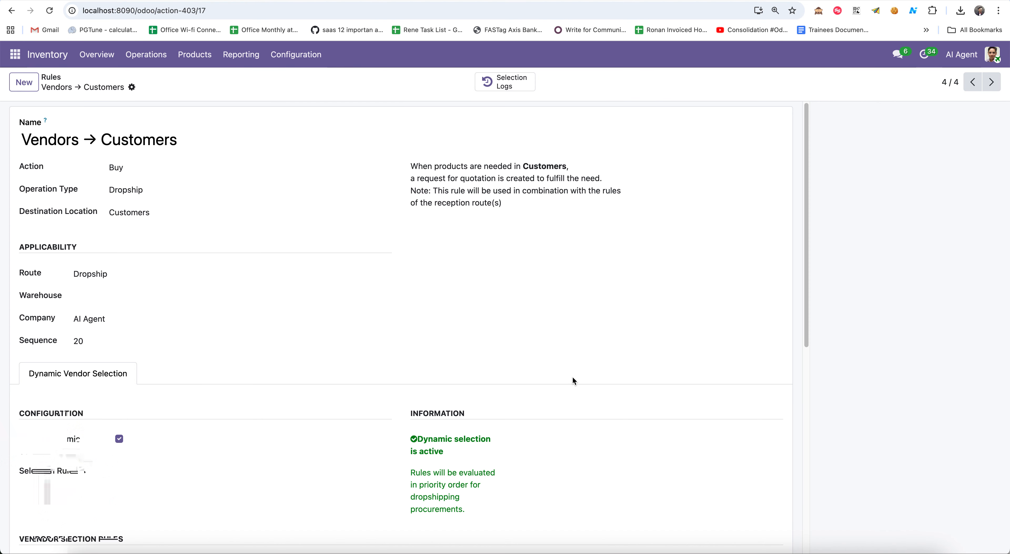
{"action": "scroll", "coordinate": [573, 381], "scroll_direction": "down", "scroll_amount": 8}
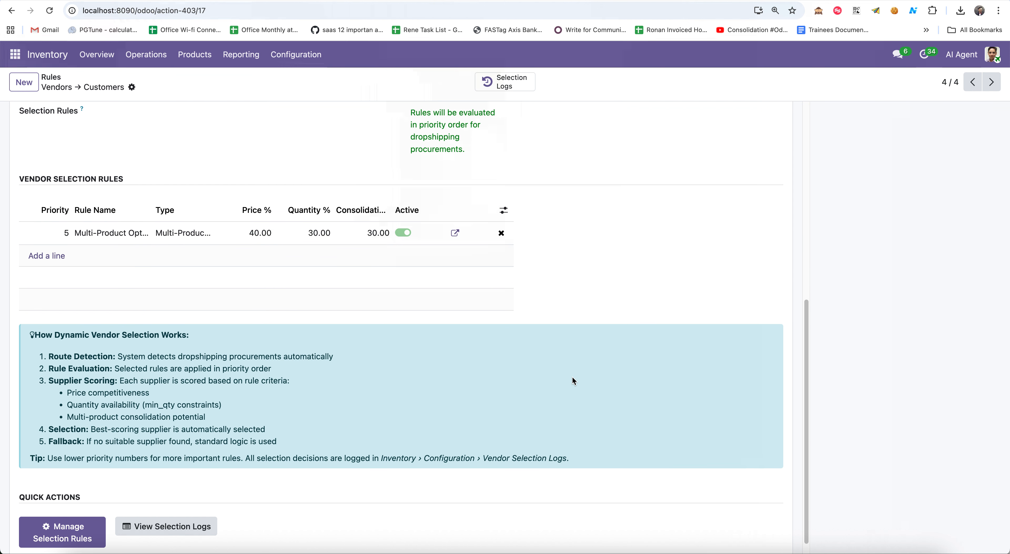
{"action": "scroll", "coordinate": [573, 381], "scroll_direction": "up", "scroll_amount": 3}
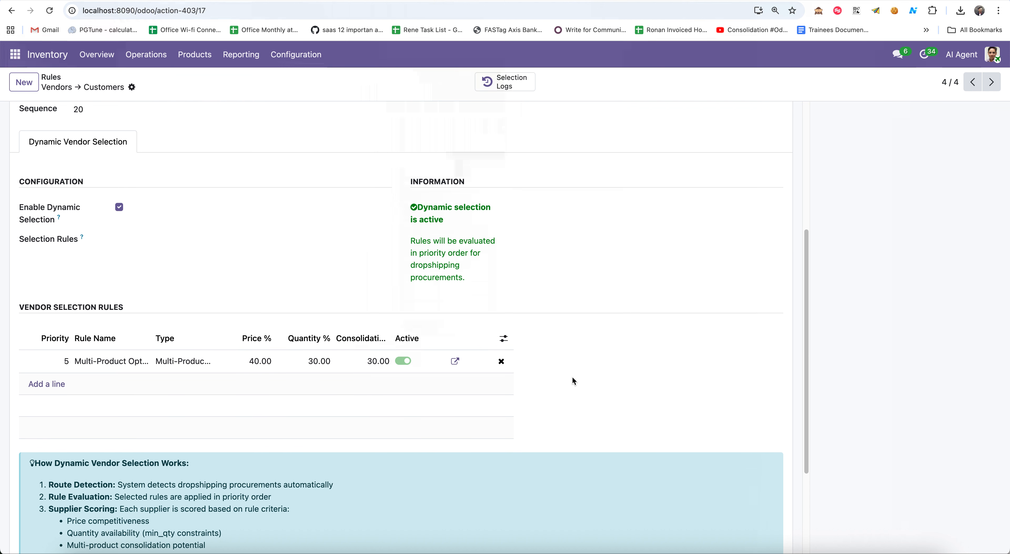
- Reload the Vendors → Customers rule page and open the Vendor Selection Rules overview in Inventory
{"action": "left_click", "coordinate": [296, 55]}
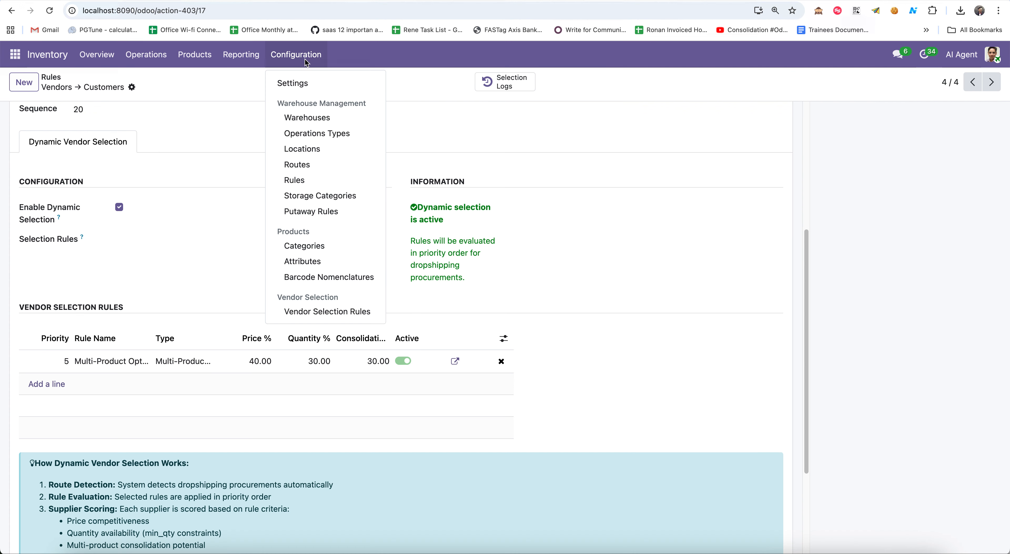
{"action": "left_click", "coordinate": [334, 312]}
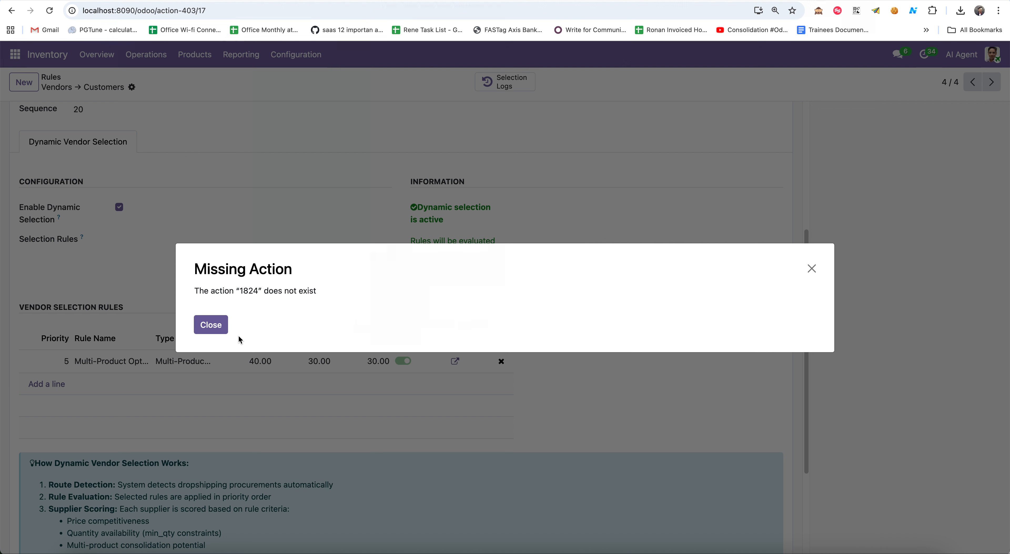
{"action": "left_click", "coordinate": [208, 332]}
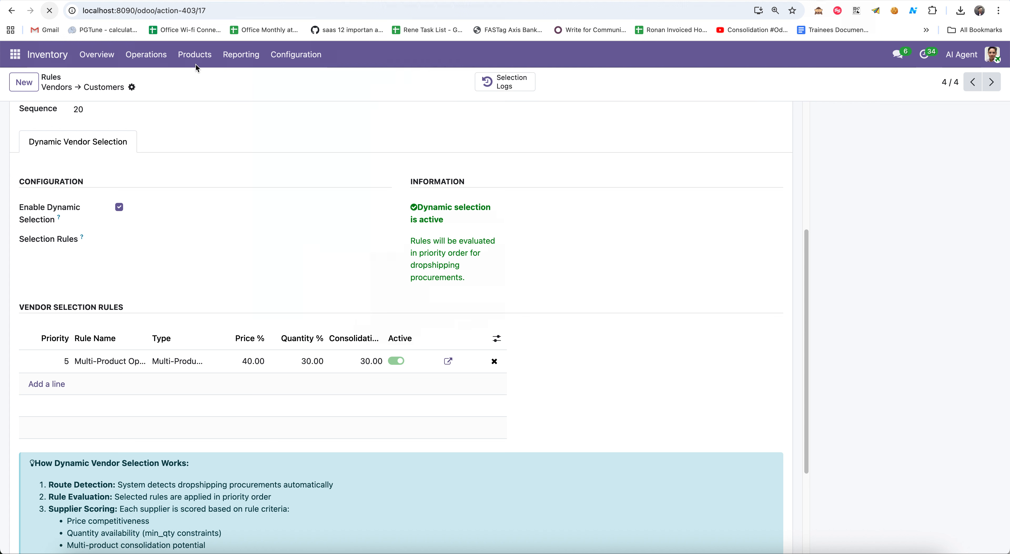
{"action": "left_click", "coordinate": [296, 55]}
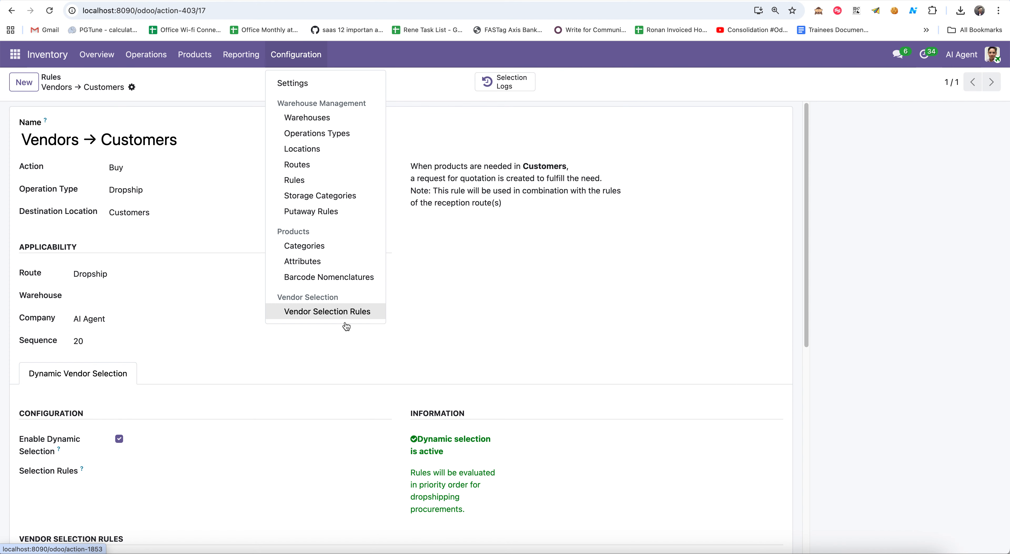
{"action": "left_click", "coordinate": [346, 314]}
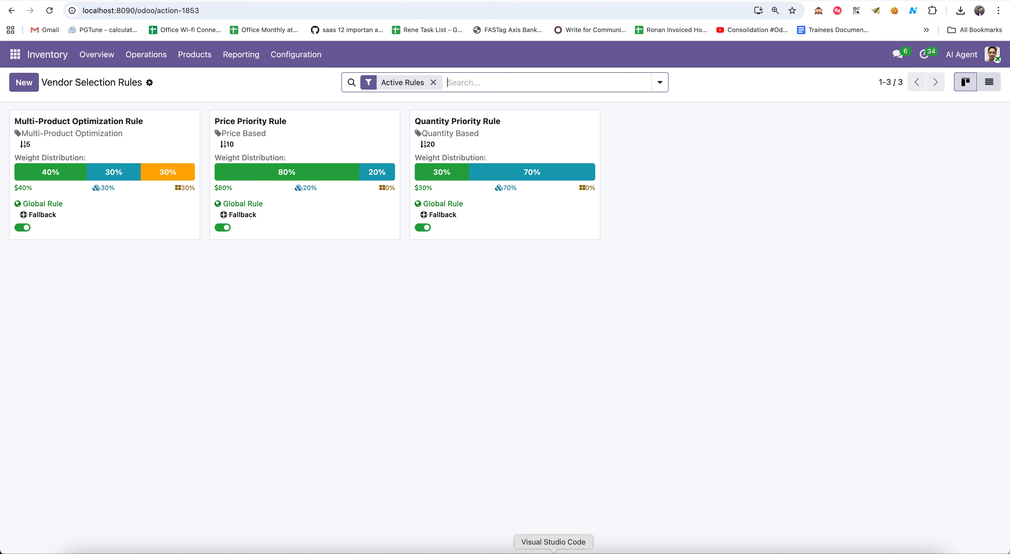
- Switch to Visual Studio Code and read through the module's README.md preview, from the test summary to the API examples
{"action": "left_click", "coordinate": [552, 551]}
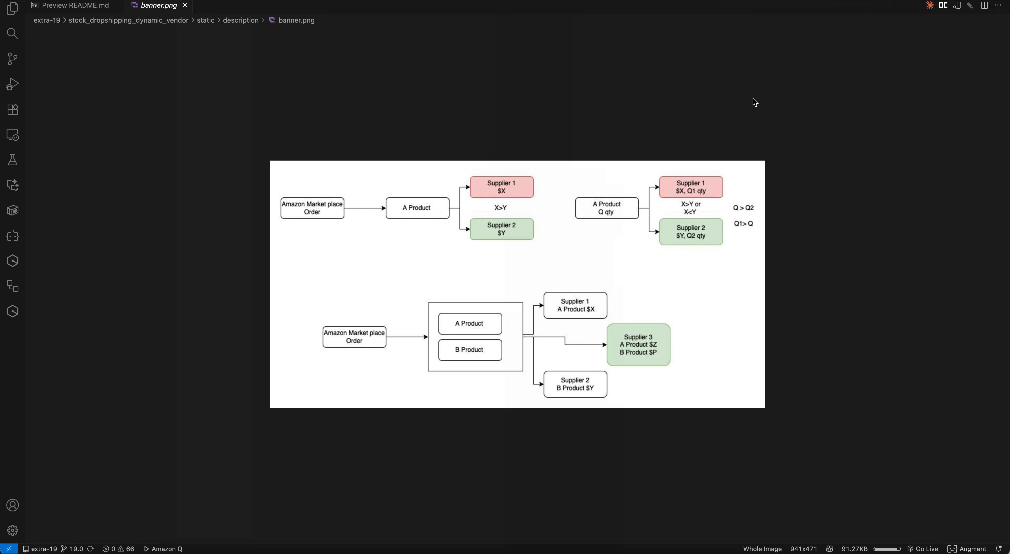
{"action": "left_click", "coordinate": [85, 9]}
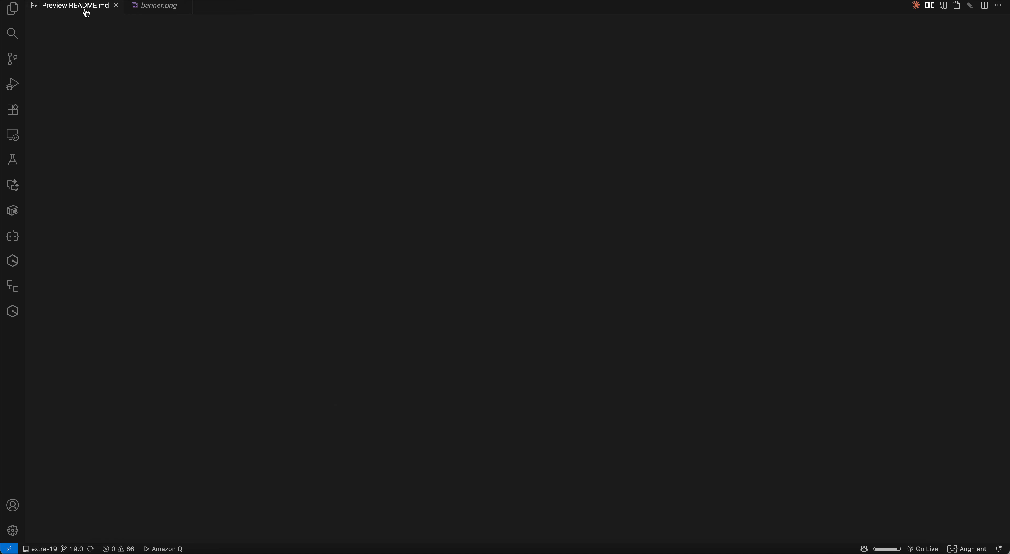
{"action": "scroll", "coordinate": [302, 307], "scroll_direction": "down", "scroll_amount": 5}
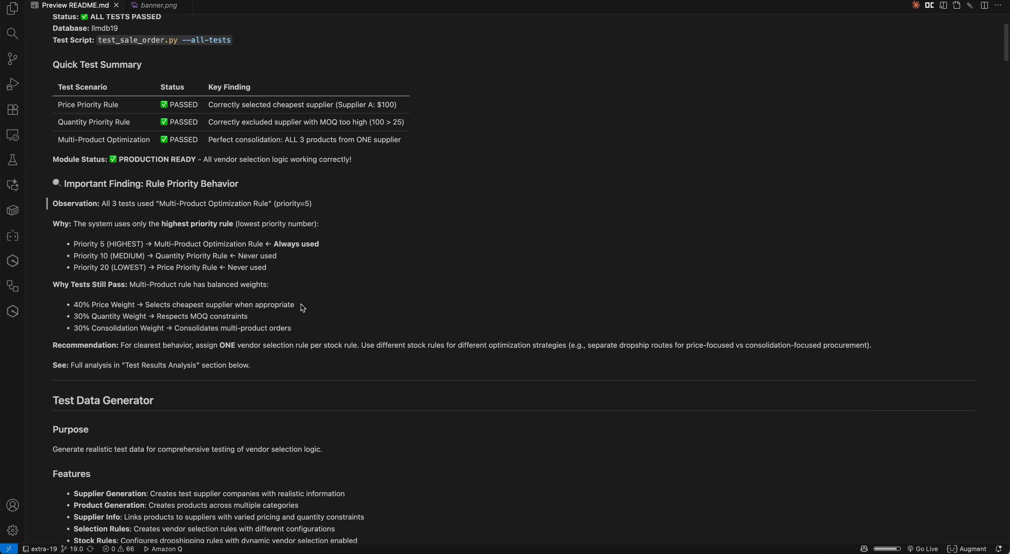
{"action": "scroll", "coordinate": [302, 307], "scroll_direction": "down", "scroll_amount": 5}
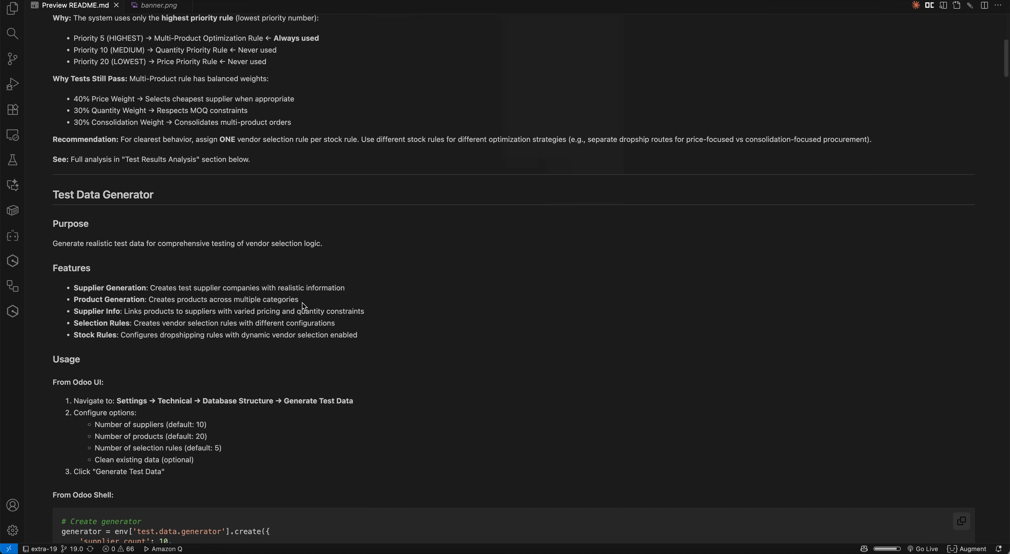
{"action": "scroll", "coordinate": [304, 307], "scroll_direction": "down", "scroll_amount": 20}
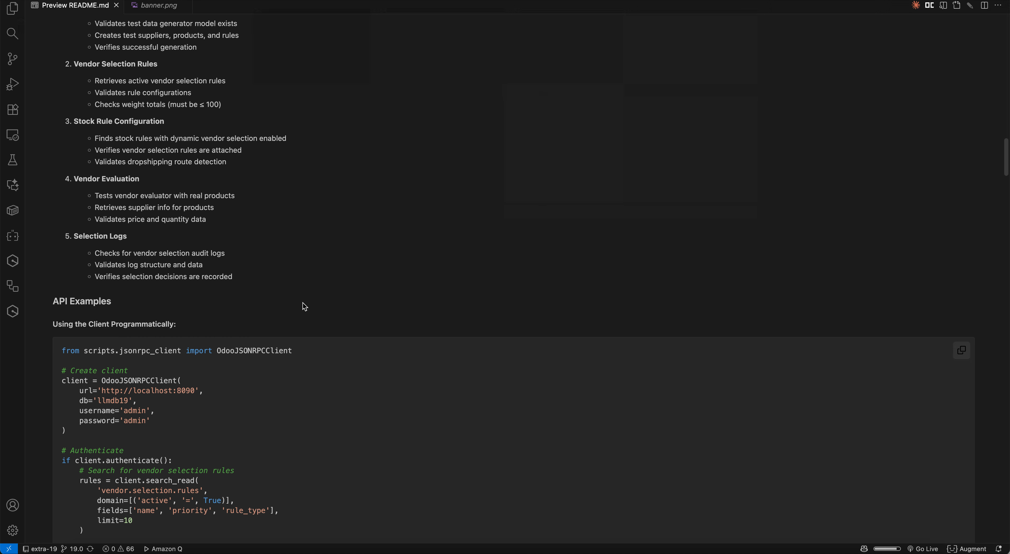
- Show the file explorer, open the preview of README.md in stock_dropshipping_dynamic_vendor, and hide the explorer again
{"action": "left_click", "coordinate": [12, 9]}
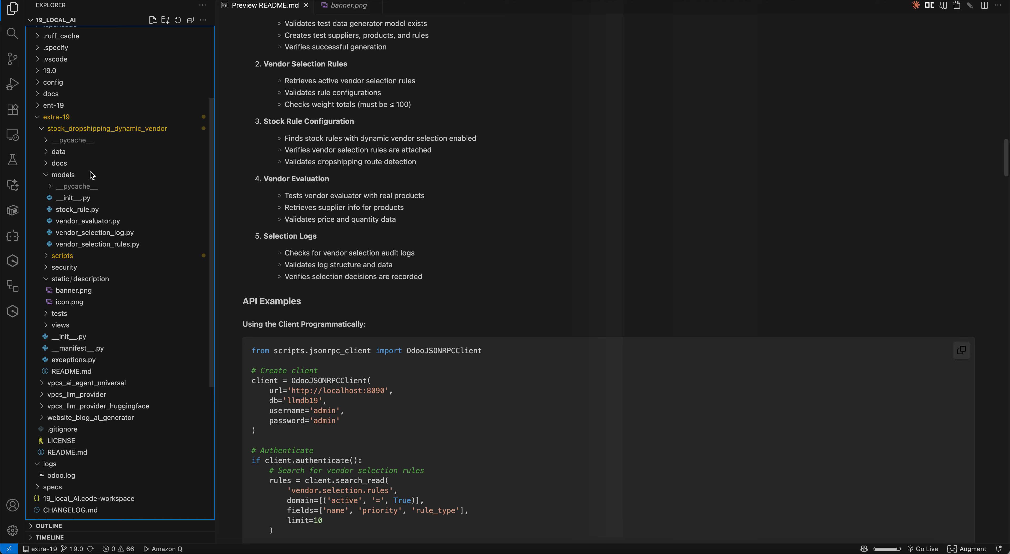
{"action": "right_click", "coordinate": [84, 375]}
{"action": "left_click", "coordinate": [133, 272]}
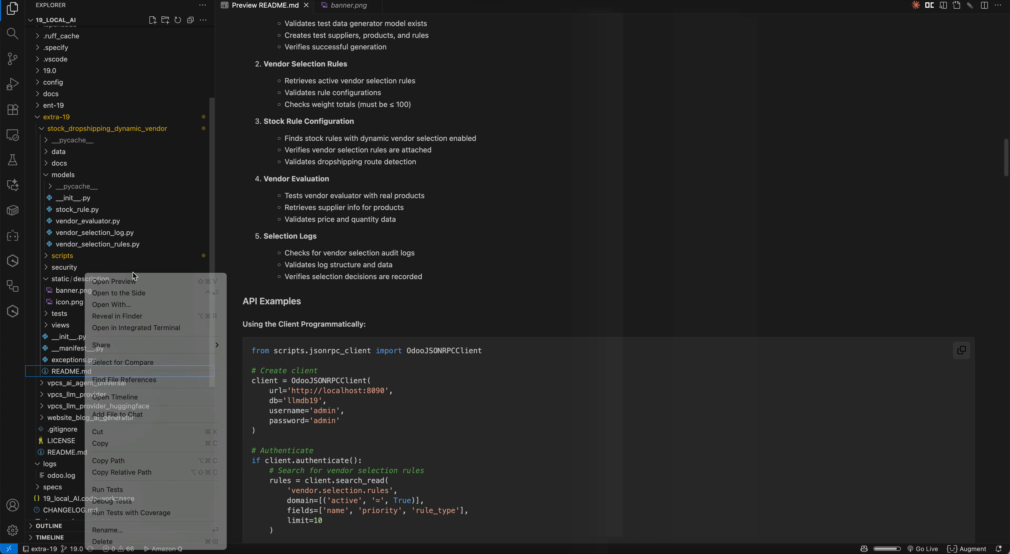
{"action": "right_click", "coordinate": [54, 371]}
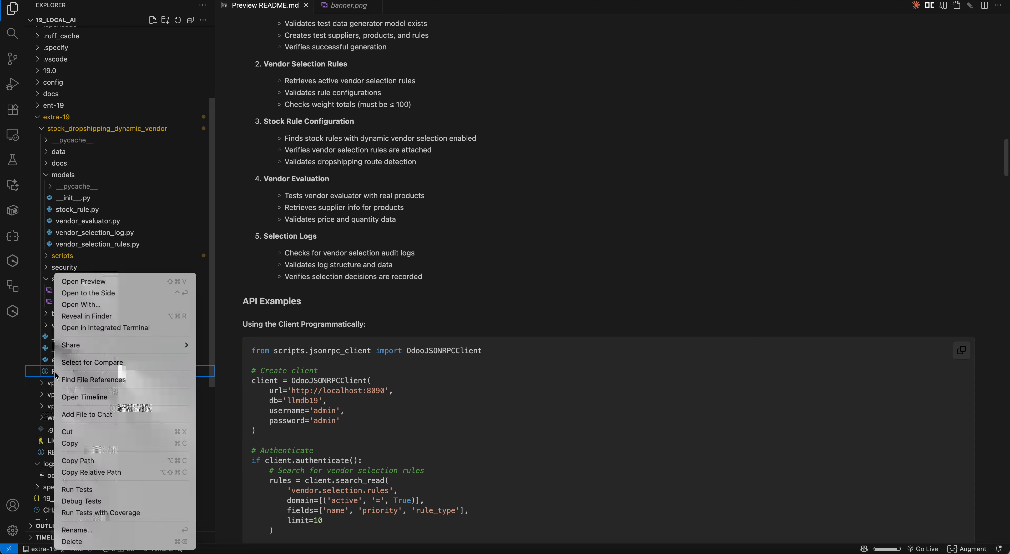
{"action": "left_click", "coordinate": [109, 285]}
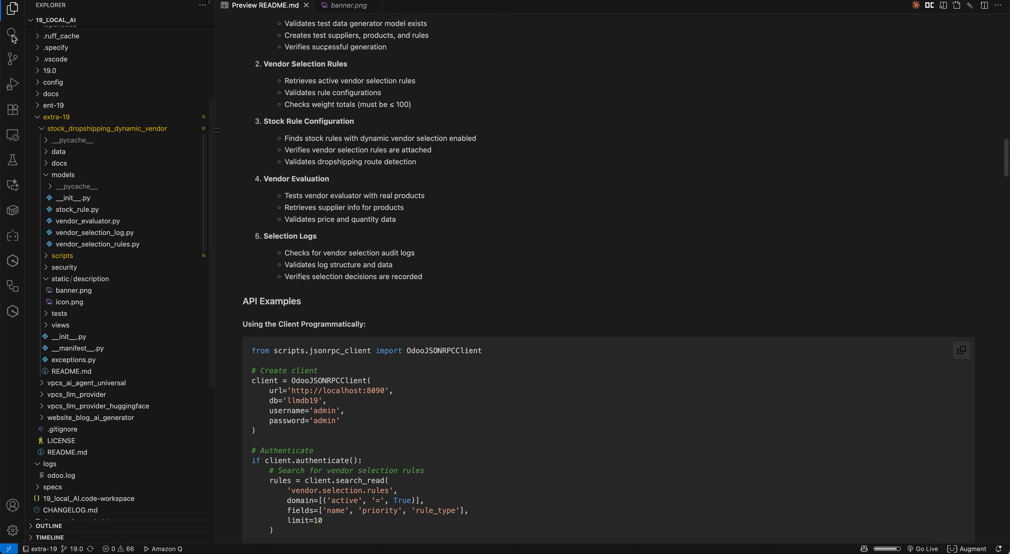
{"action": "left_click", "coordinate": [11, 15]}
- Read the README preview from the overview and features through installation, initial configuration and testing to the selection criteria and Vendor Selection Logs sections
{"action": "scroll", "coordinate": [433, 351], "scroll_direction": "up", "scroll_amount": 15}
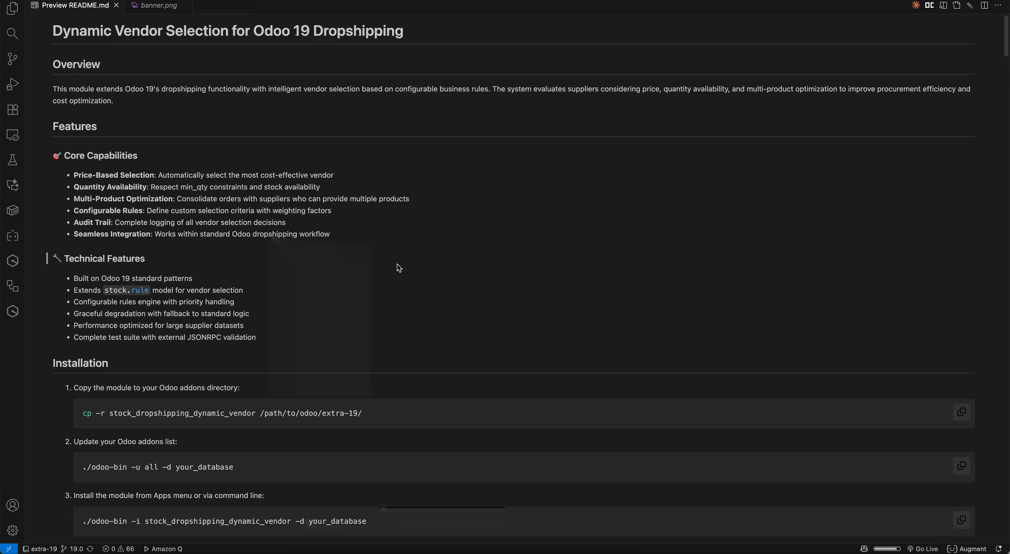
{"action": "scroll", "coordinate": [443, 361], "scroll_direction": "down", "scroll_amount": 20}
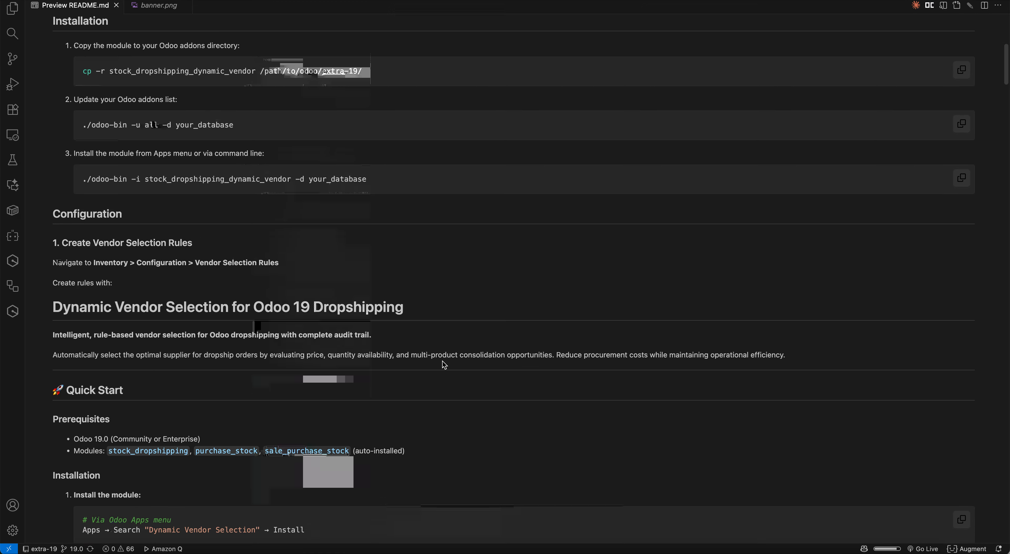
{"action": "scroll", "coordinate": [470, 390], "scroll_direction": "down", "scroll_amount": 5}
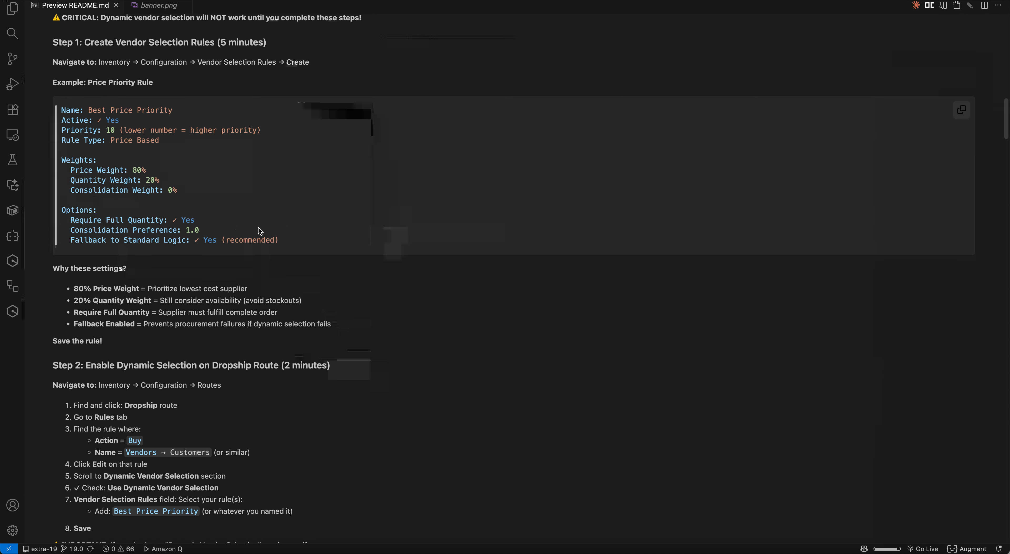
{"action": "scroll", "coordinate": [281, 285], "scroll_direction": "up", "scroll_amount": 1}
{"action": "scroll", "coordinate": [294, 287], "scroll_direction": "up", "scroll_amount": 2}
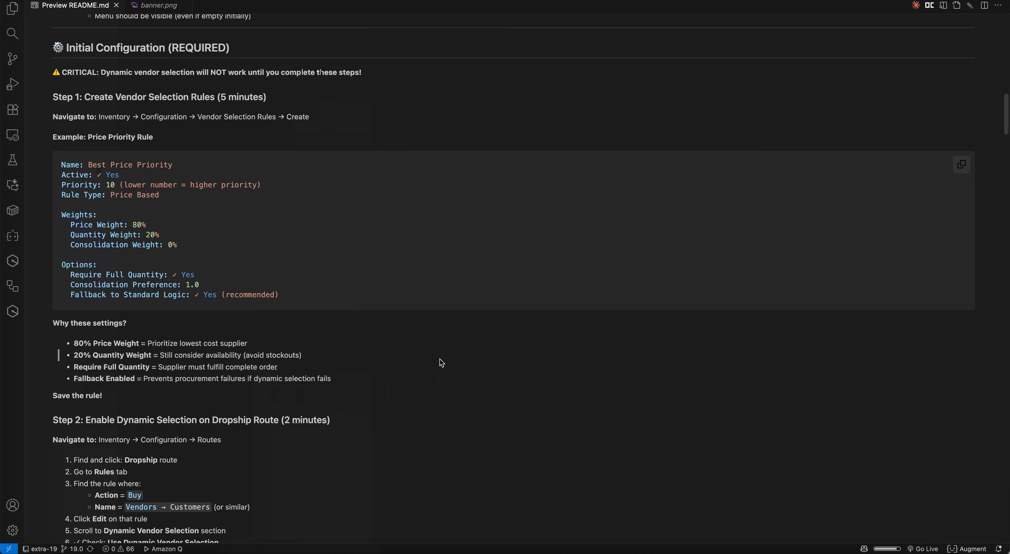
{"action": "scroll", "coordinate": [441, 363], "scroll_direction": "down", "scroll_amount": 8}
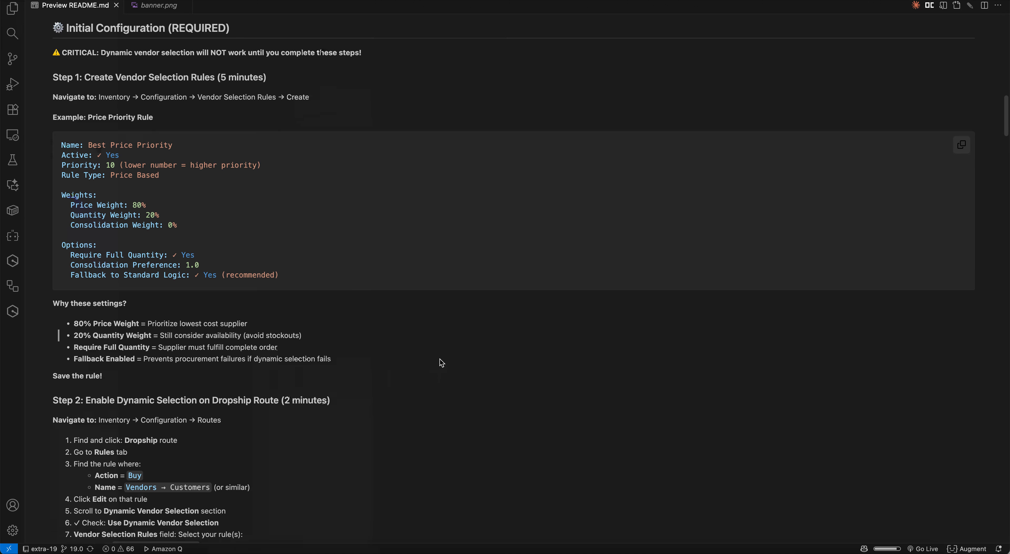
{"action": "scroll", "coordinate": [440, 362], "scroll_direction": "down", "scroll_amount": 20}
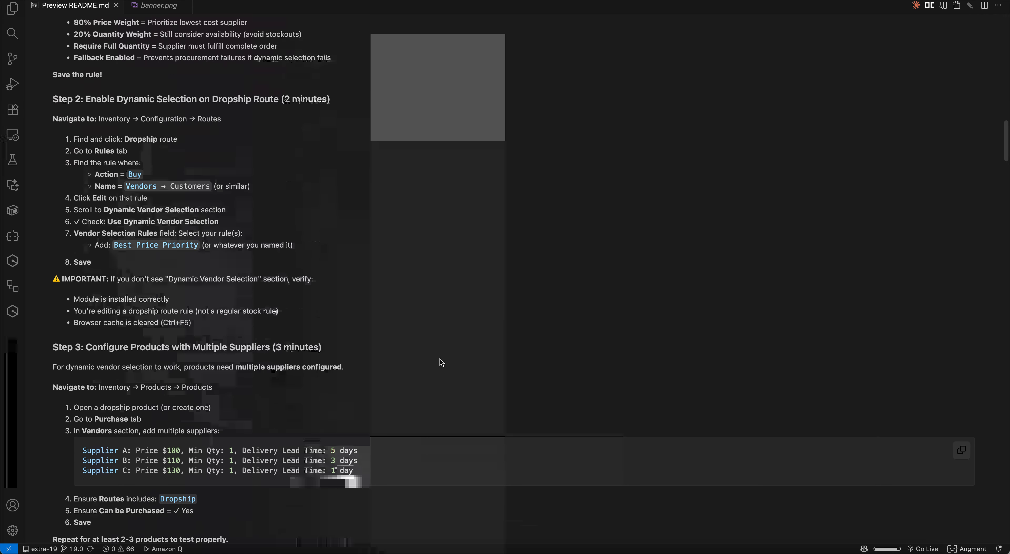
{"action": "scroll", "coordinate": [441, 361], "scroll_direction": "down", "scroll_amount": 20}
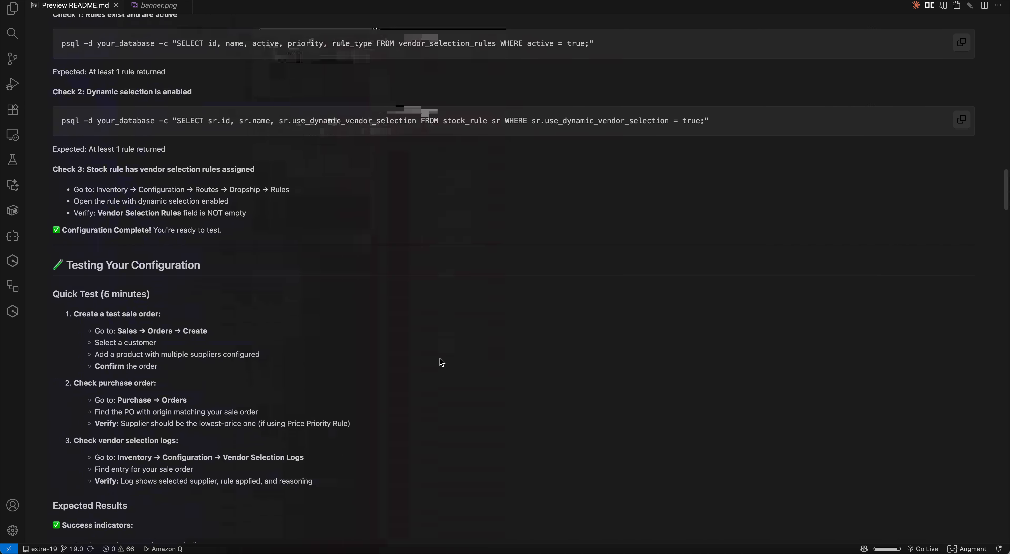
{"action": "scroll", "coordinate": [441, 381], "scroll_direction": "down", "scroll_amount": 16}
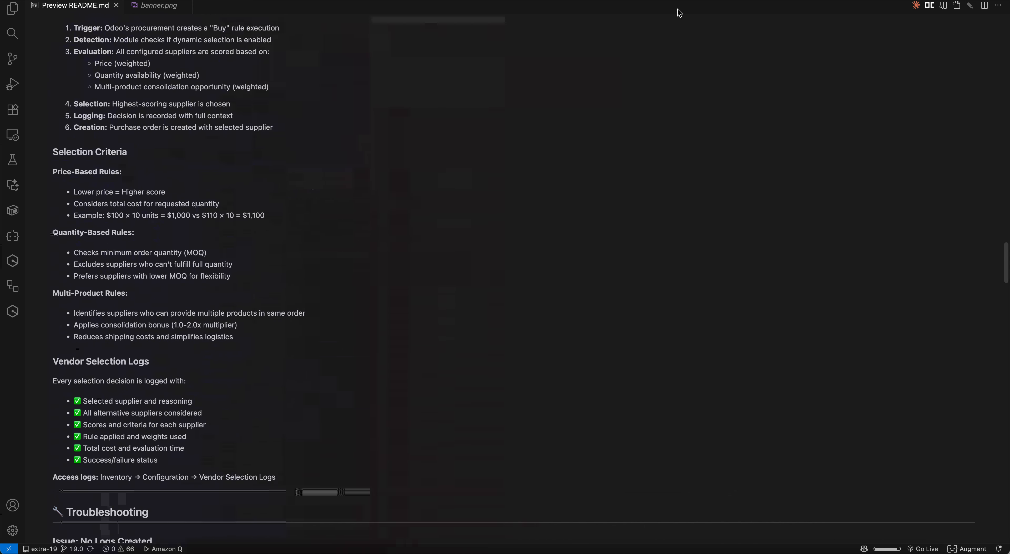